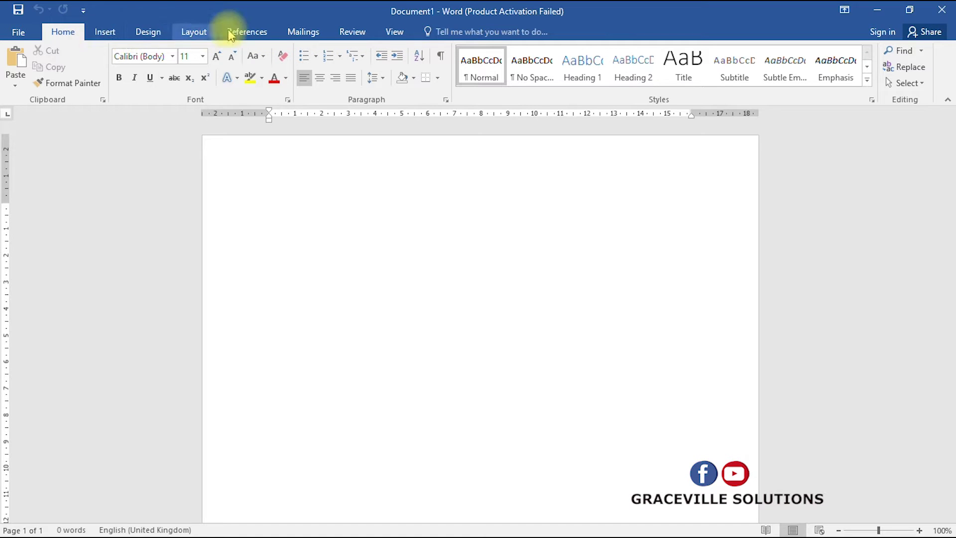
{"action": "left_click", "coordinate": [103, 34]}
{"action": "left_click", "coordinate": [149, 34]}
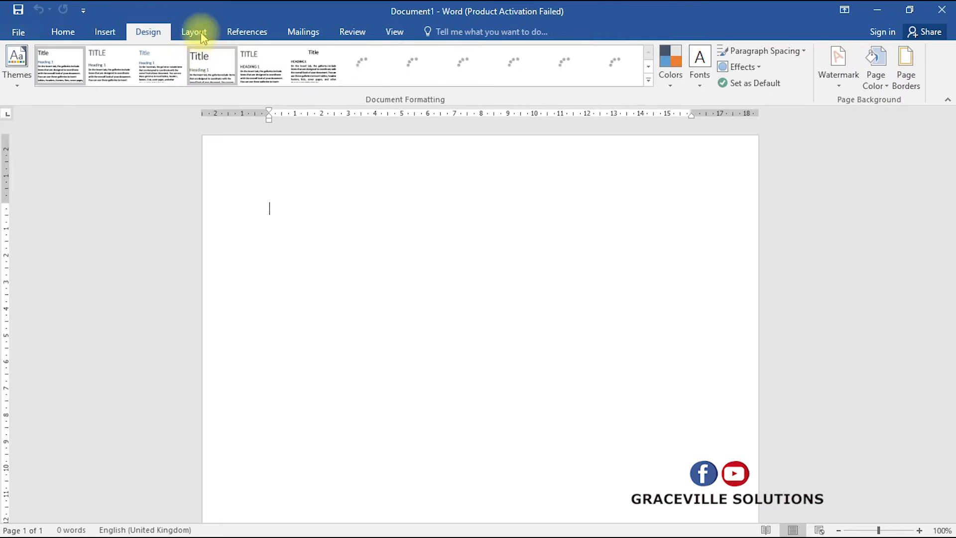
{"action": "left_click", "coordinate": [201, 32]}
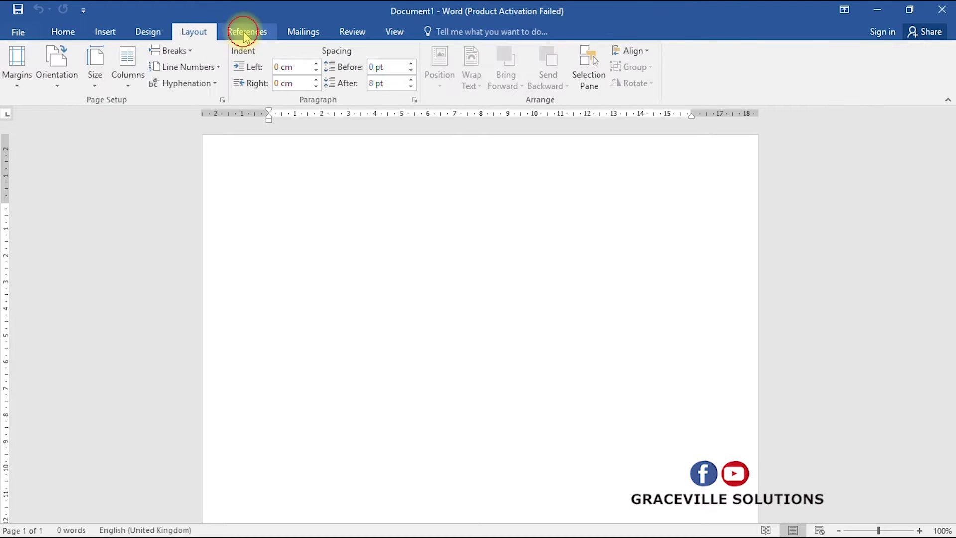
{"action": "left_click", "coordinate": [245, 33]}
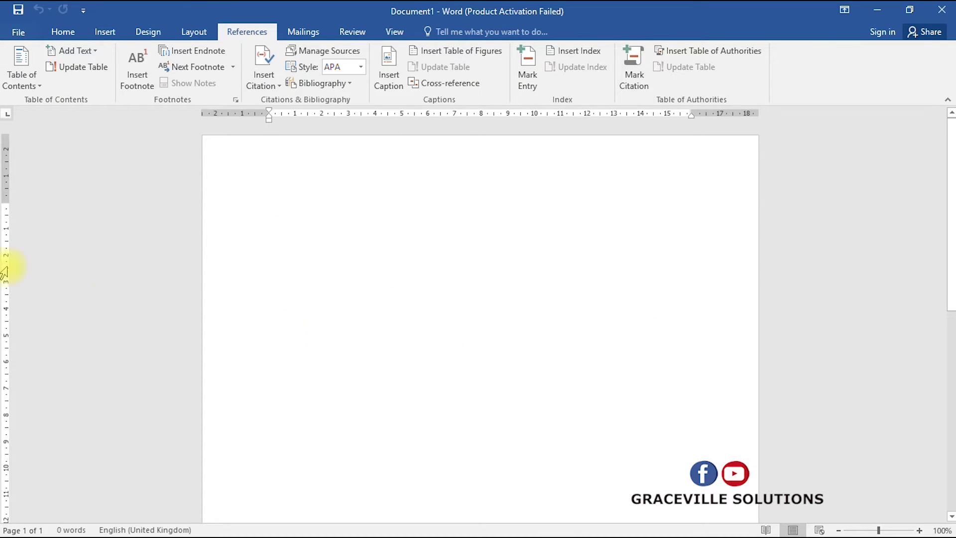
{"action": "left_click", "coordinate": [62, 33]}
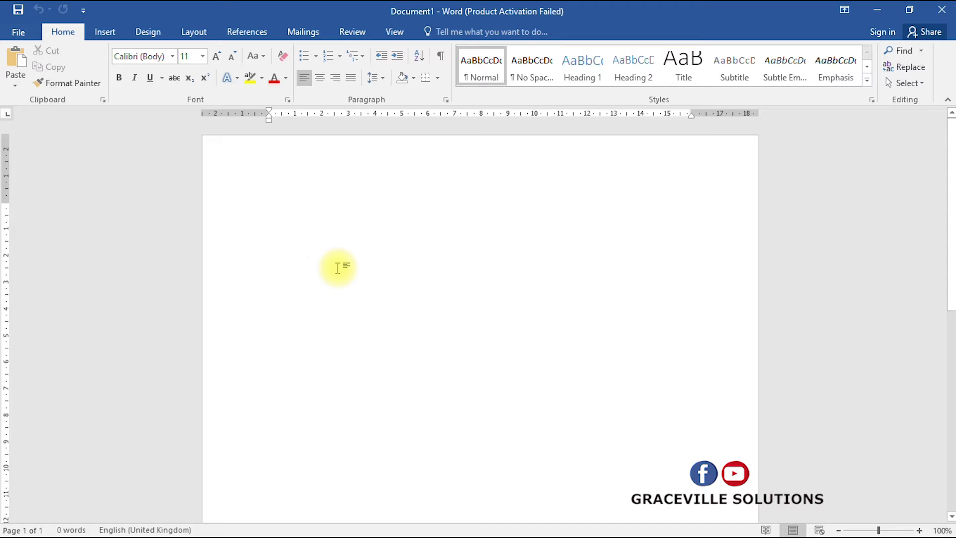
{"action": "left_click", "coordinate": [109, 35]}
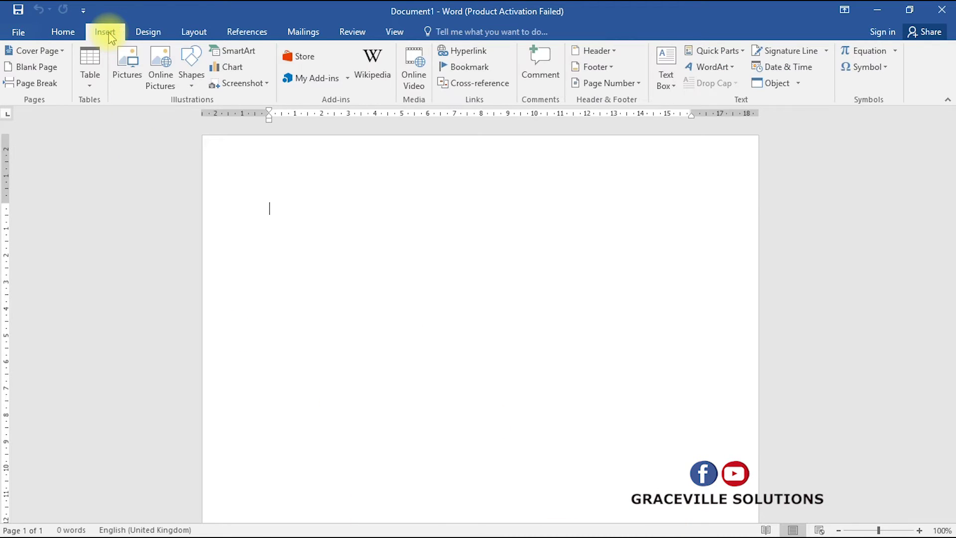
{"action": "left_click", "coordinate": [66, 35]}
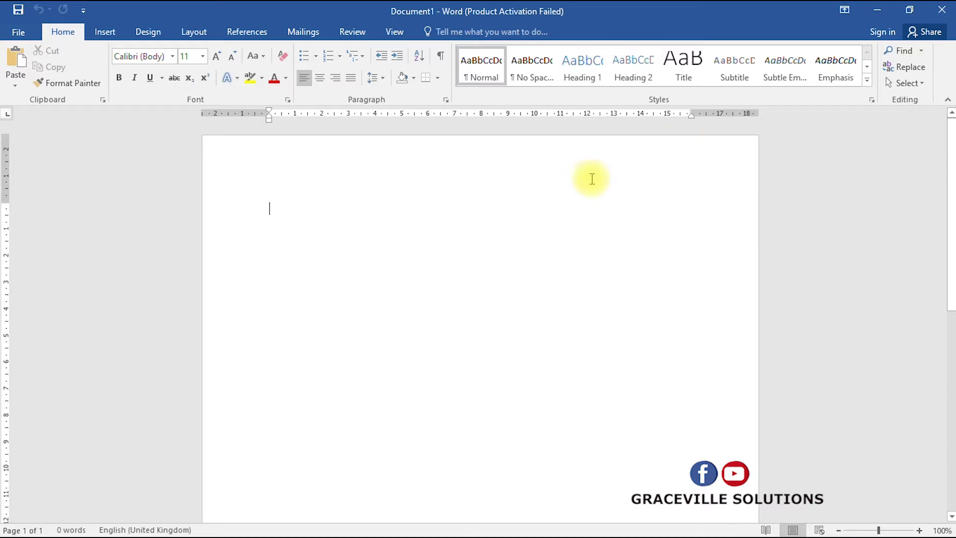
Step: Draw a rectangle about 7.65 cm high and 9.42 cm wide and move it toward the middle of the page
{"action": "left_click", "coordinate": [105, 33]}
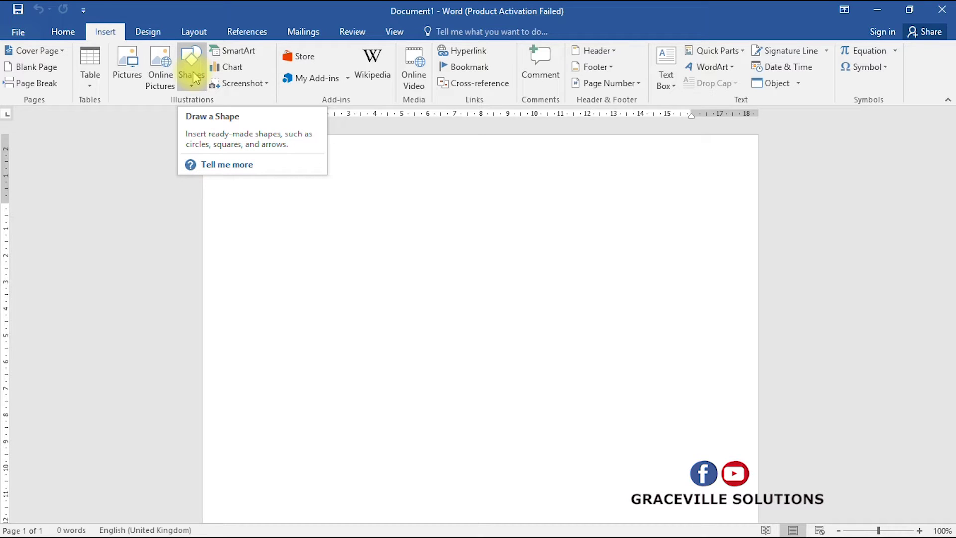
{"action": "left_click", "coordinate": [192, 72]}
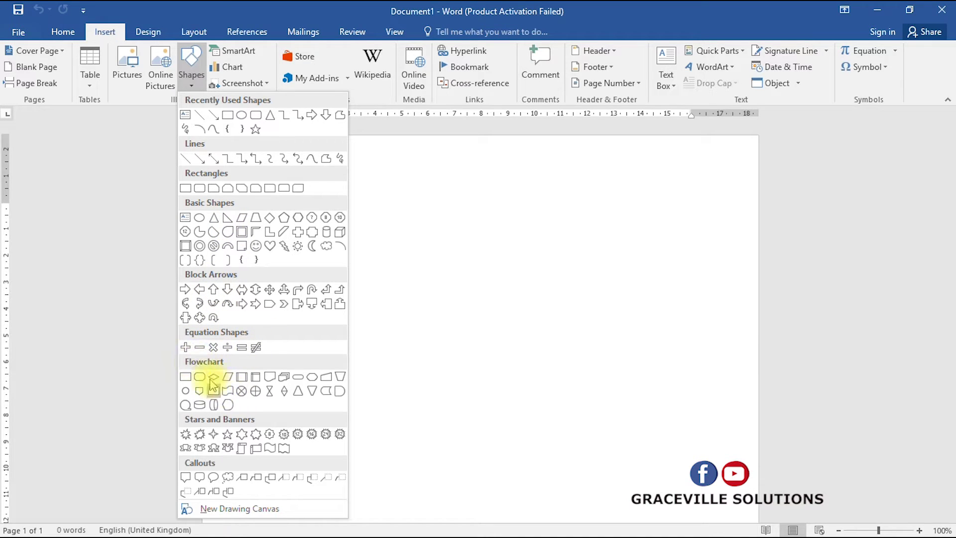
{"action": "left_click", "coordinate": [214, 477]}
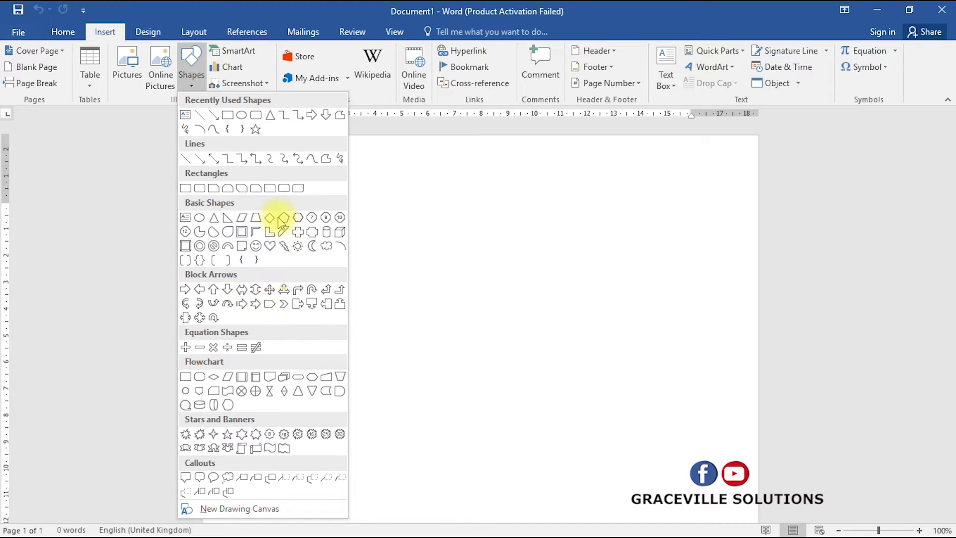
{"action": "left_click", "coordinate": [186, 189]}
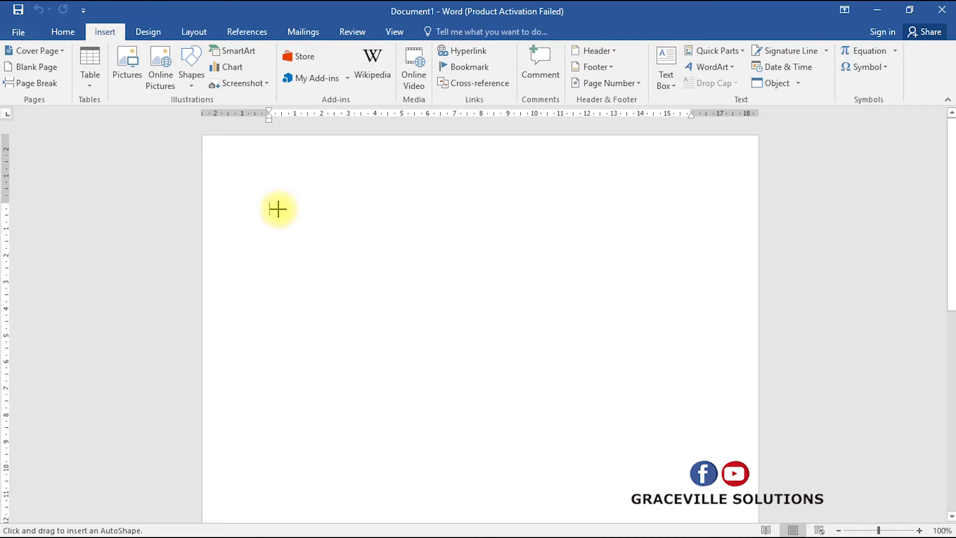
{"action": "left_click_drag", "start_coordinate": [284, 208], "coordinate": [535, 412]}
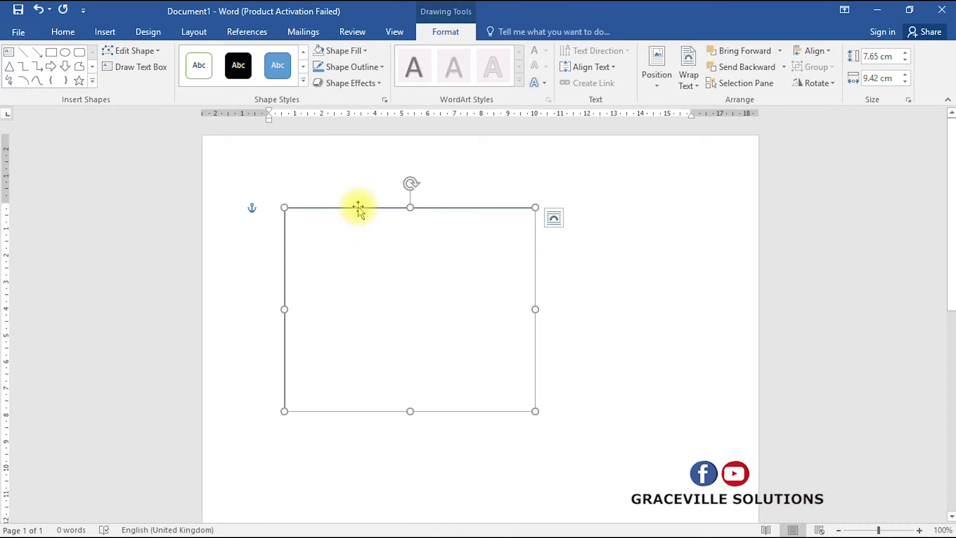
{"action": "left_click_drag", "start_coordinate": [358, 207], "coordinate": [425, 238]}
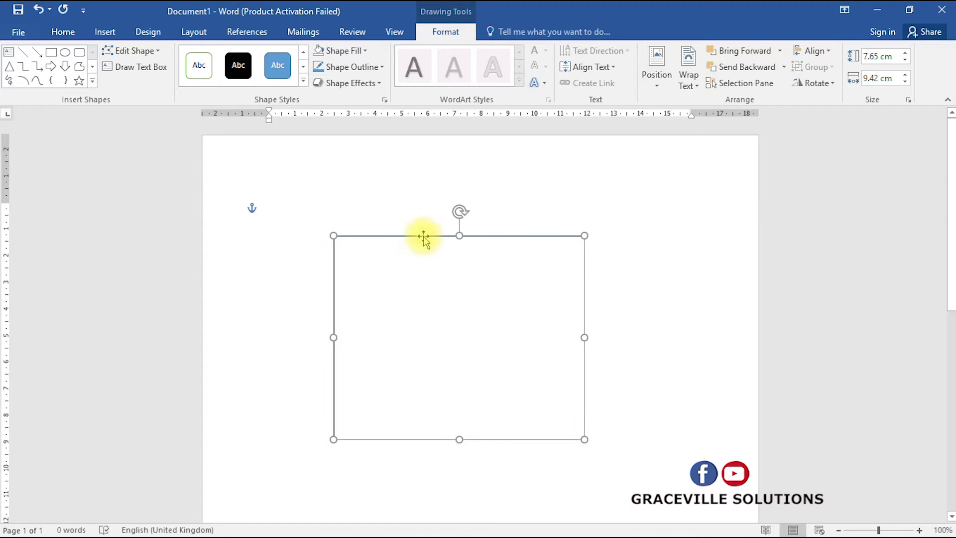
Step: Shrink the rectangle to about 5.82 cm high and 7.17 cm wide
{"action": "mouse_move", "coordinate": [585, 235]}
{"action": "left_mouse_down"}
{"action": "mouse_move", "coordinate": [432, 364]}
{"action": "mouse_move", "coordinate": [617, 249]}
{"action": "mouse_move", "coordinate": [679, 224]}
{"action": "mouse_move", "coordinate": [596, 246]}
{"action": "left_mouse_up"}
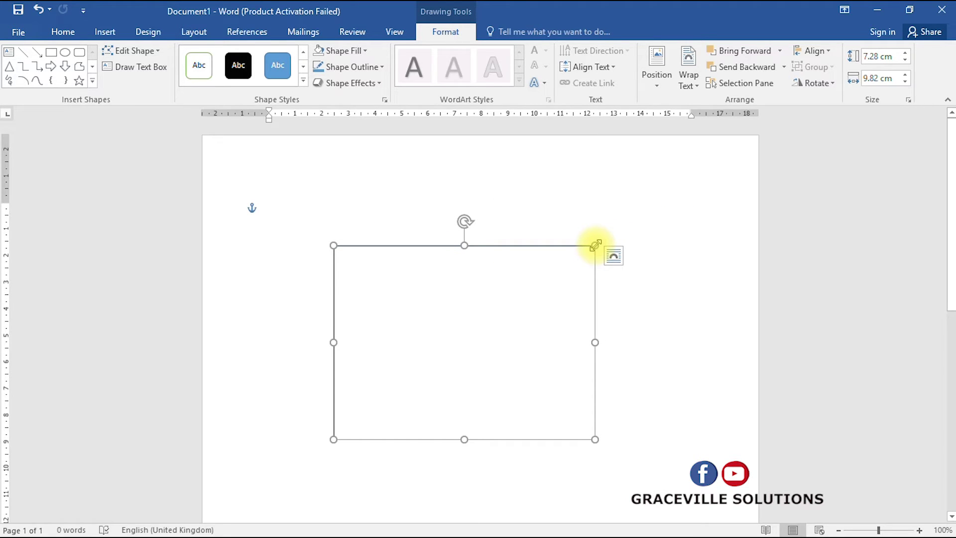
{"action": "key", "text": "ctrl+z"}
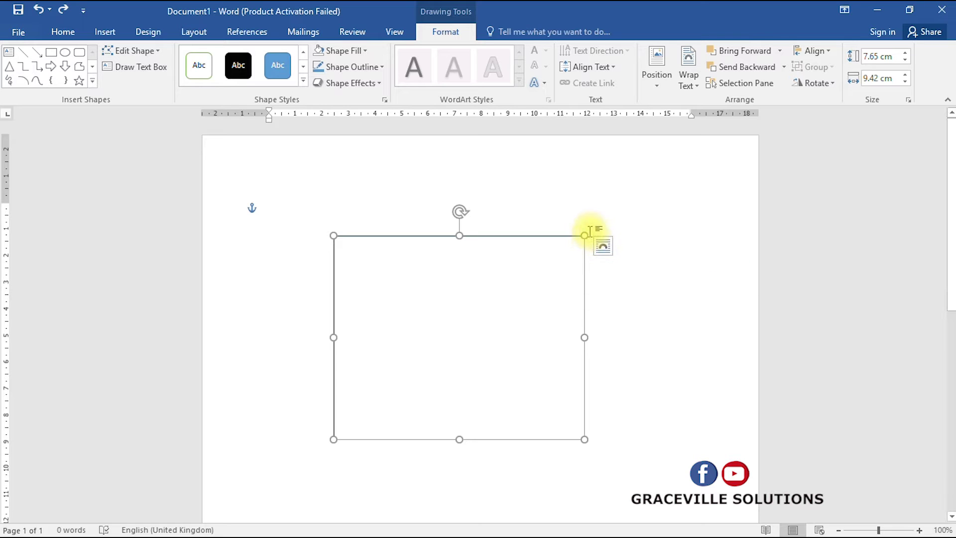
{"action": "left_click_drag", "start_coordinate": [586, 236], "coordinate": [519, 263]}
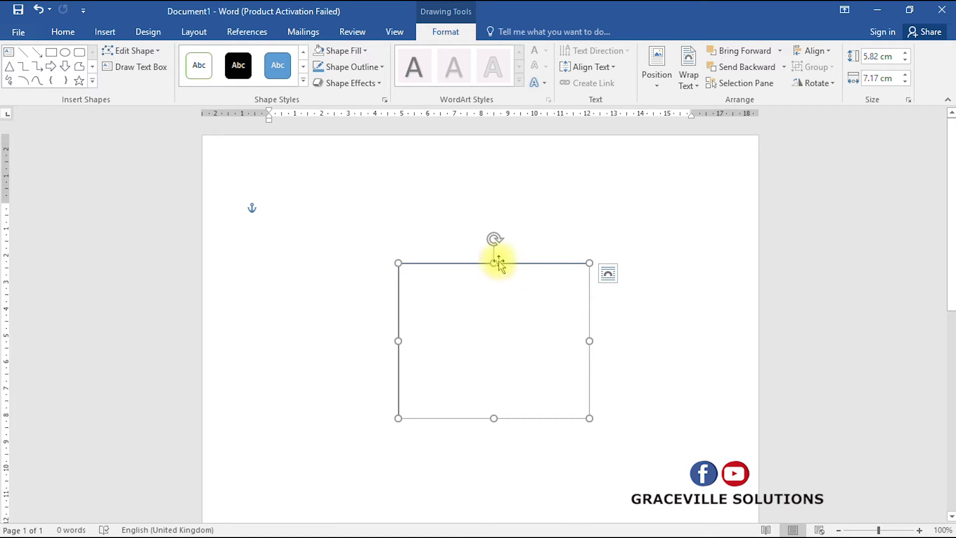
Step: Copy the rectangle and paste a duplicate of it onto the same page
{"action": "right_click", "coordinate": [517, 263]}
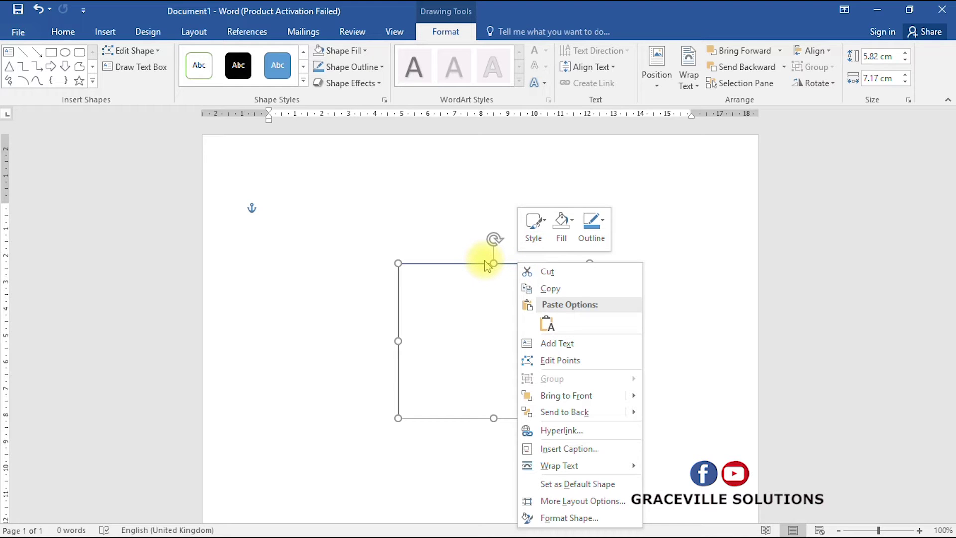
{"action": "left_click", "coordinate": [556, 292]}
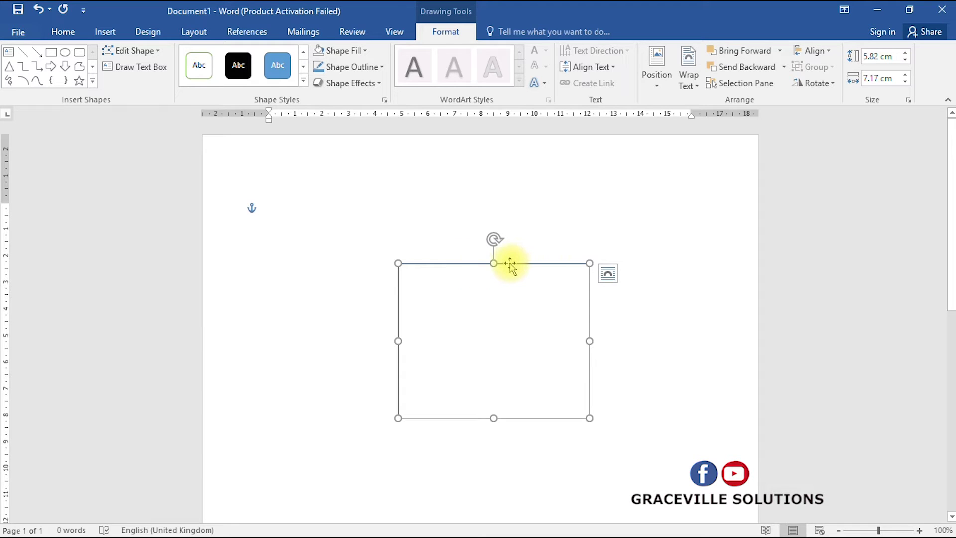
{"action": "right_click", "coordinate": [556, 264]}
{"action": "left_click", "coordinate": [588, 284]}
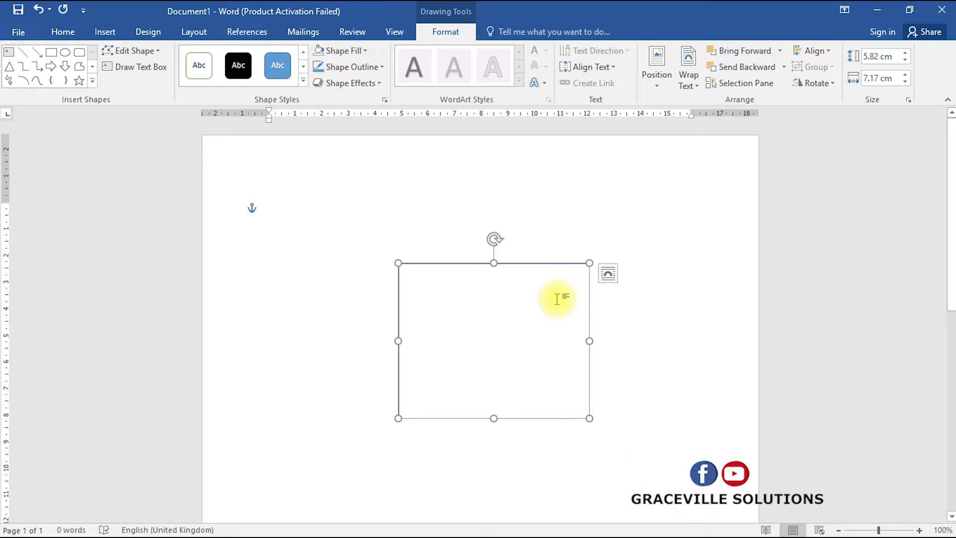
{"action": "scroll", "coordinate": [557, 299], "scroll_direction": "down", "scroll_amount": 3}
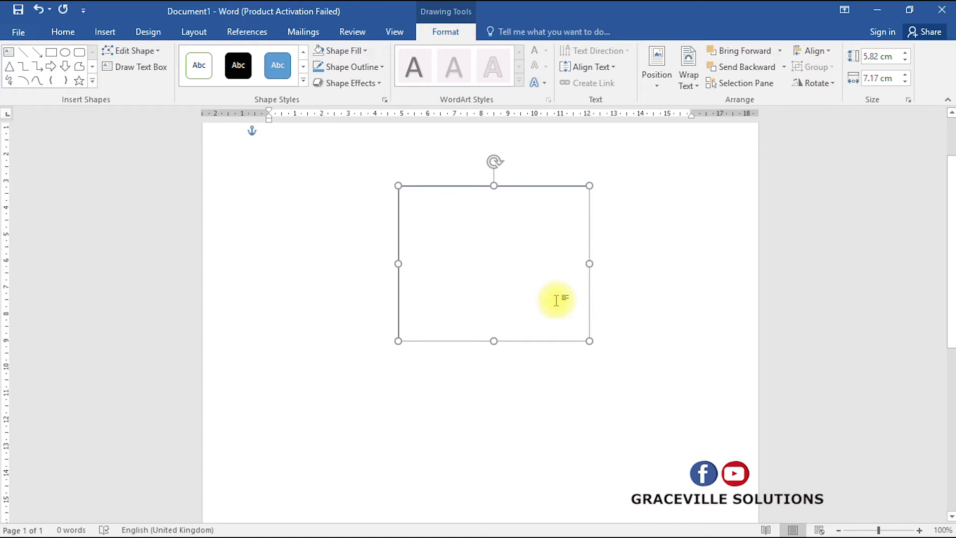
{"action": "left_click", "coordinate": [482, 346]}
{"action": "right_click", "coordinate": [462, 263]}
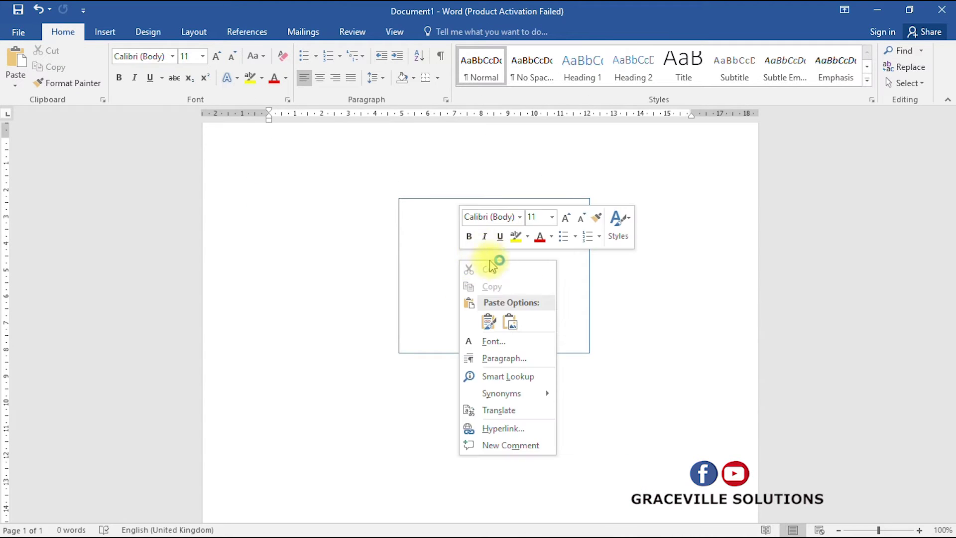
{"action": "left_click", "coordinate": [488, 321]}
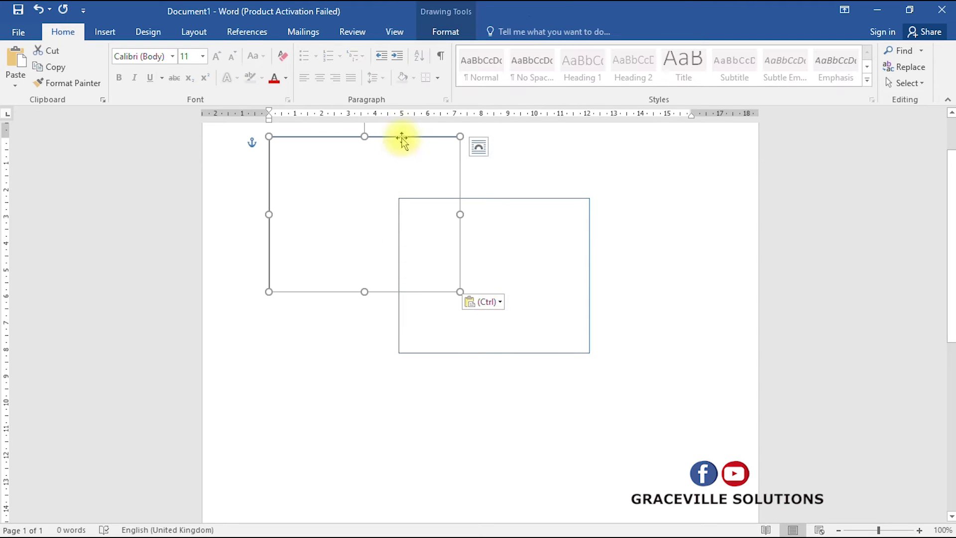
Step: Position the pasted rectangle so that it overlaps the lower-right corner of the original rectangle
{"action": "left_click_drag", "start_coordinate": [403, 137], "coordinate": [618, 303]}
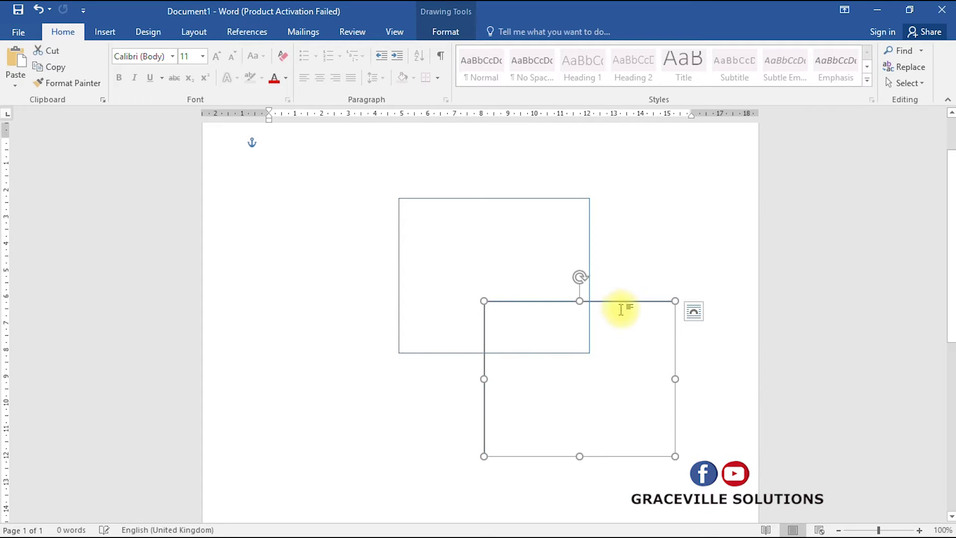
{"action": "left_click", "coordinate": [689, 225]}
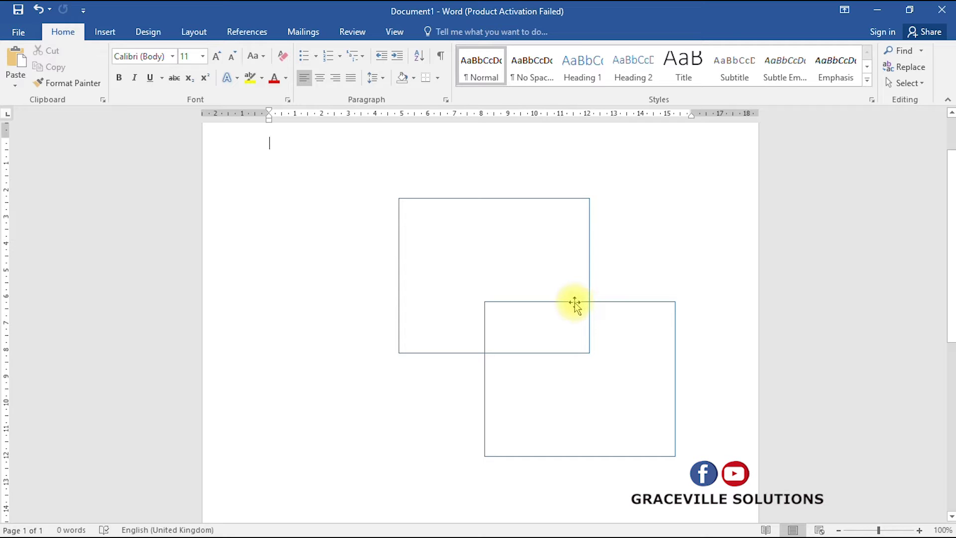
{"action": "scroll", "coordinate": [655, 264], "scroll_direction": "down", "scroll_amount": 2}
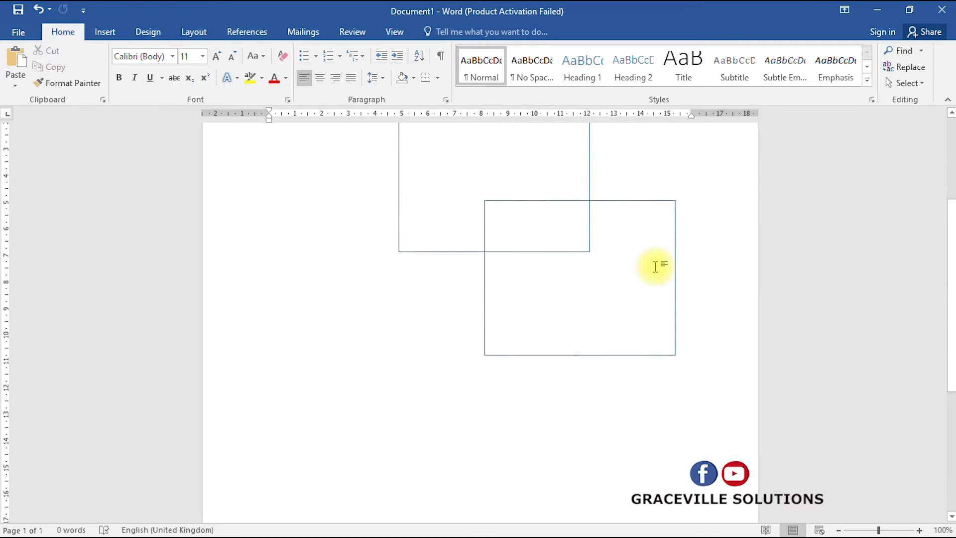
{"action": "scroll", "coordinate": [655, 262], "scroll_direction": "up", "scroll_amount": 2}
{"action": "mouse_move", "coordinate": [598, 303]}
{"action": "left_mouse_down"}
{"action": "mouse_move", "coordinate": [547, 316]}
{"action": "mouse_move", "coordinate": [605, 301]}
{"action": "mouse_move", "coordinate": [547, 315]}
{"action": "mouse_move", "coordinate": [589, 308]}
{"action": "mouse_move", "coordinate": [604, 292]}
{"action": "mouse_move", "coordinate": [592, 267]}
{"action": "mouse_move", "coordinate": [606, 284]}
{"action": "mouse_move", "coordinate": [600, 302]}
{"action": "left_mouse_up"}
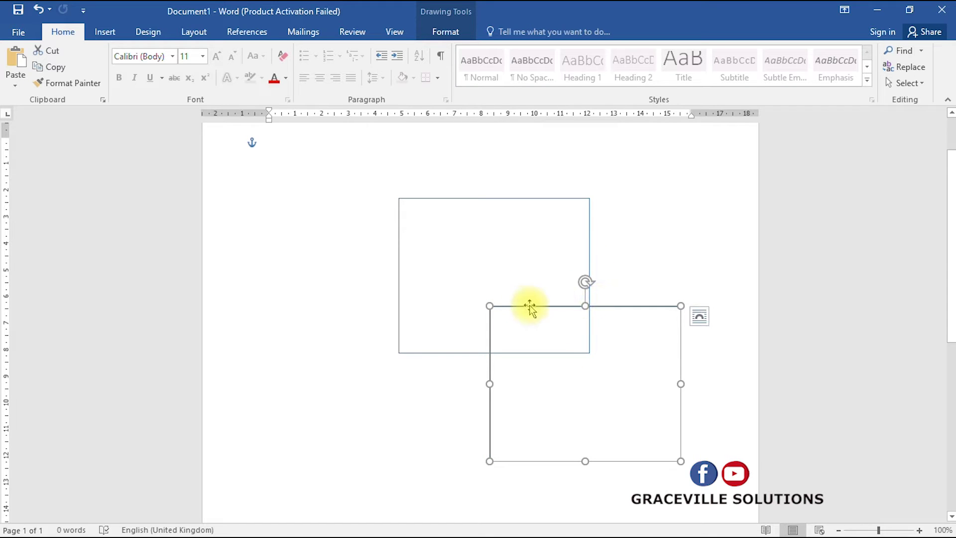
{"action": "left_click_drag", "start_coordinate": [527, 305], "coordinate": [539, 275]}
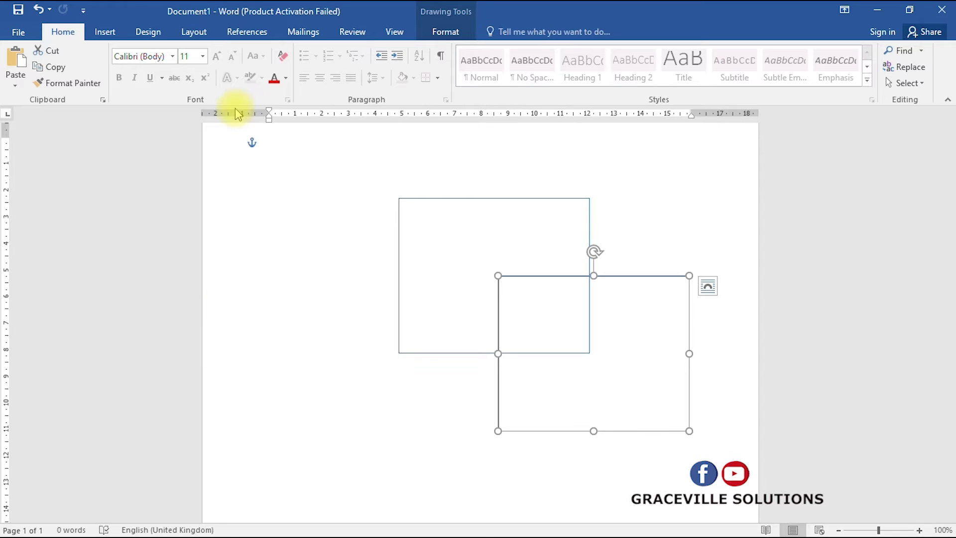
Step: Select the original rectangle and examine its fill, outline and effects formatting options
{"action": "left_click", "coordinate": [510, 196]}
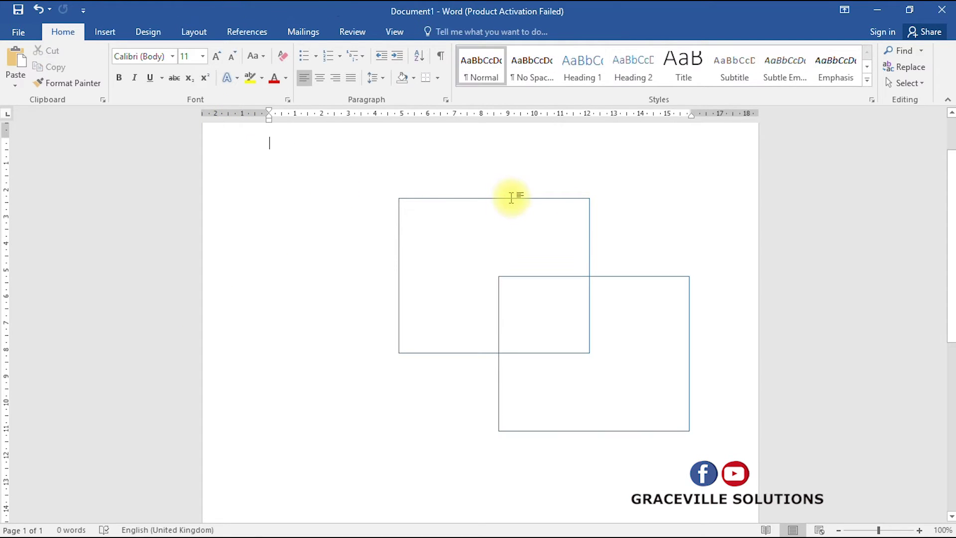
{"action": "left_click", "coordinate": [513, 198]}
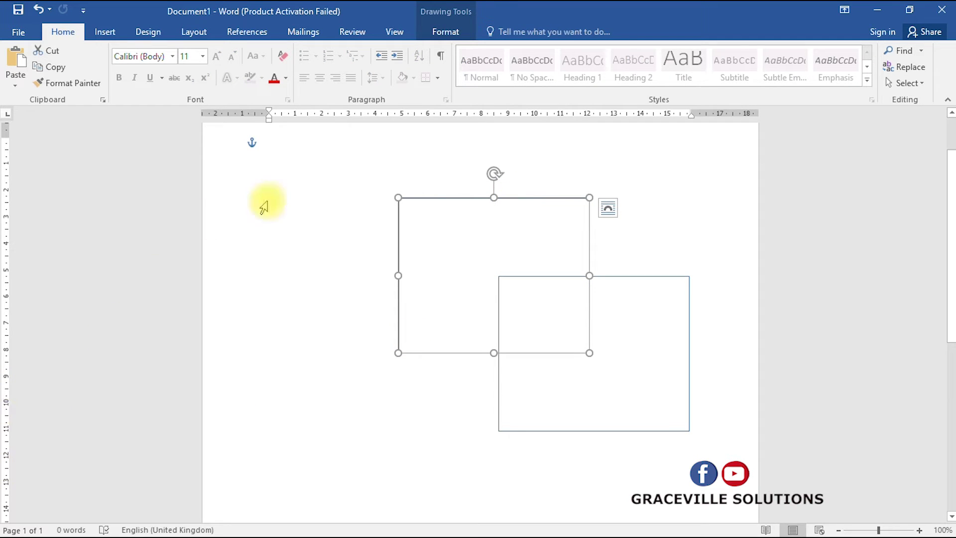
{"action": "left_click", "coordinate": [448, 34]}
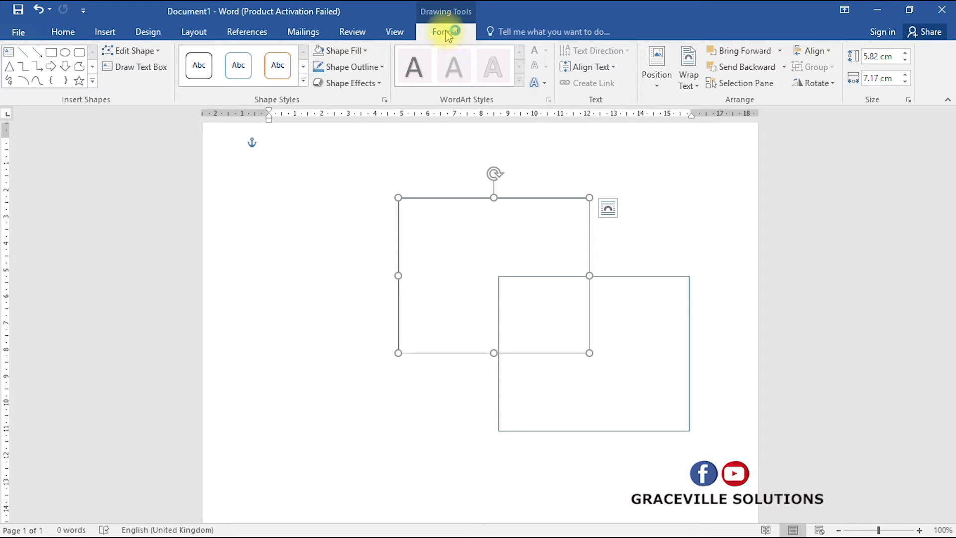
{"action": "left_click", "coordinate": [362, 52]}
{"action": "left_click", "coordinate": [351, 52]}
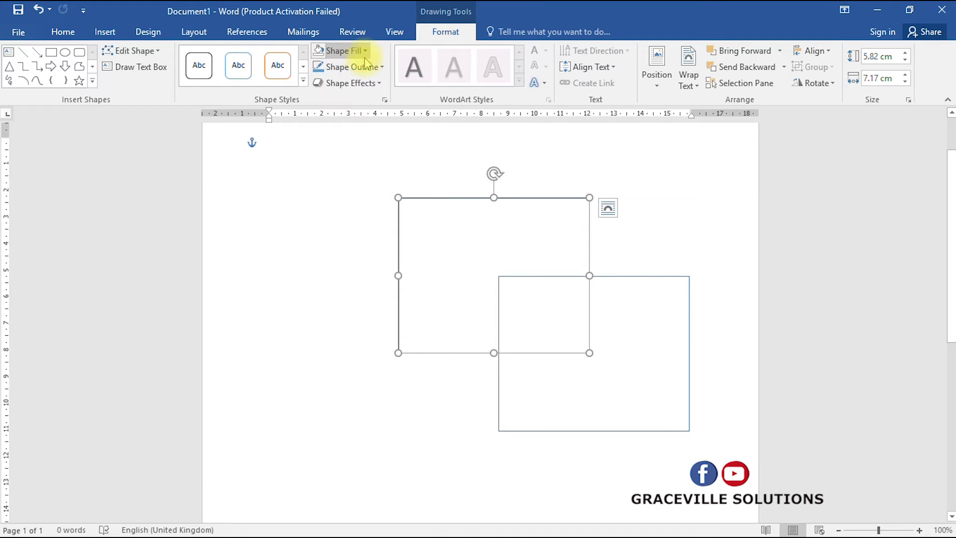
{"action": "left_click", "coordinate": [381, 68]}
{"action": "left_click", "coordinate": [381, 74]}
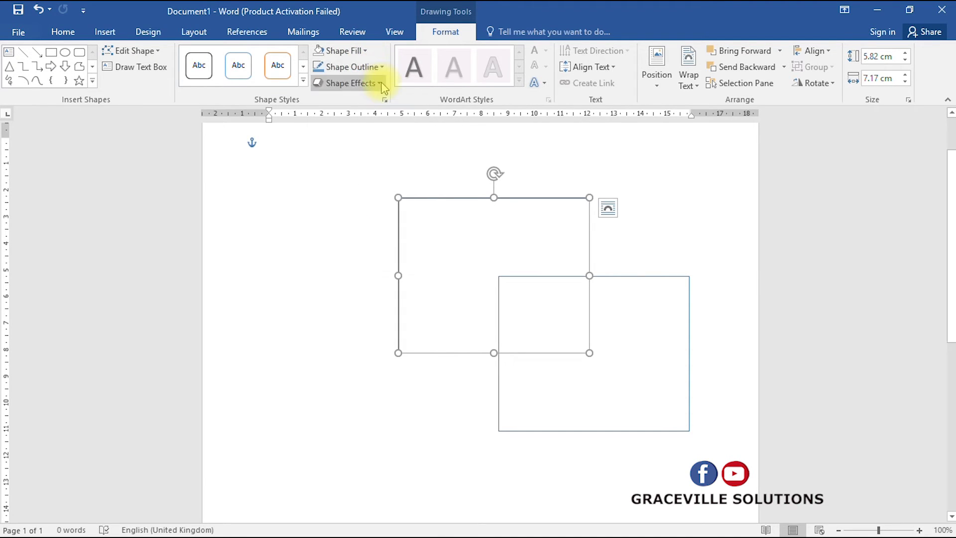
{"action": "left_click", "coordinate": [382, 84]}
{"action": "left_click", "coordinate": [384, 88]}
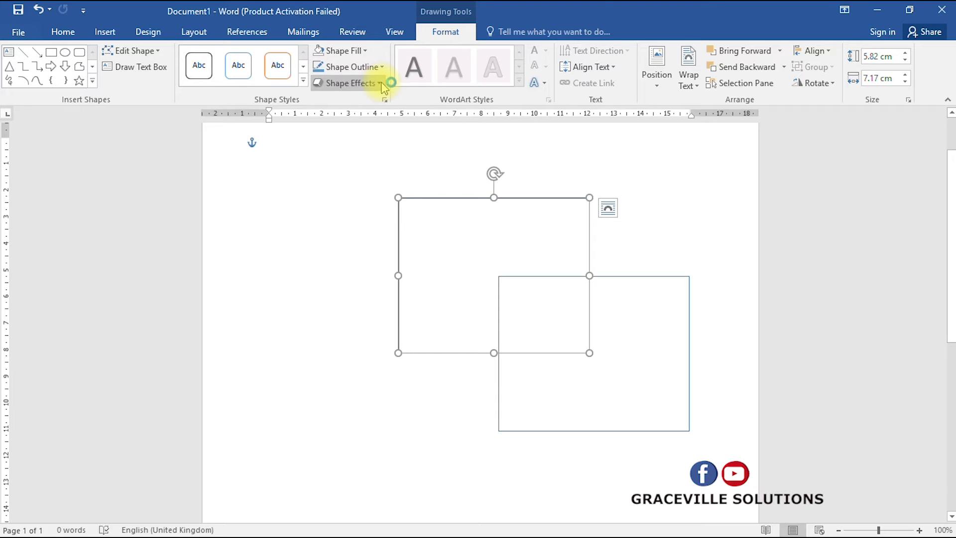
Step: Examine the standard and custom colour choices for the original rectangle's fill
{"action": "left_click", "coordinate": [355, 50]}
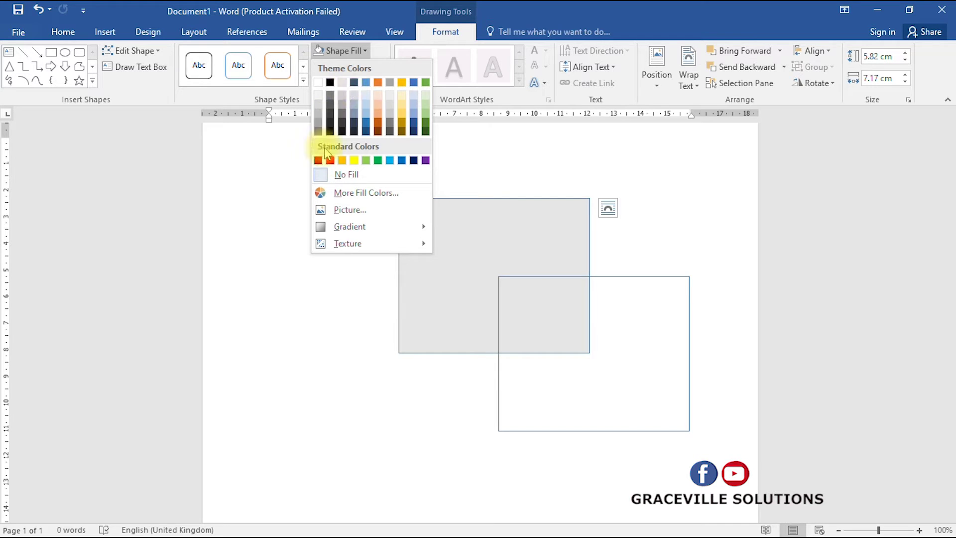
{"action": "left_click", "coordinate": [317, 194]}
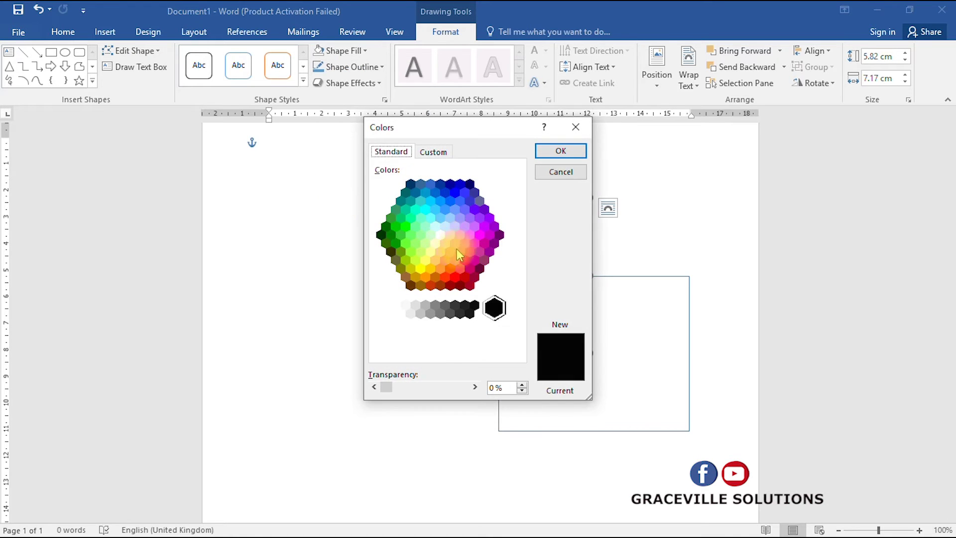
{"action": "left_click", "coordinate": [432, 153]}
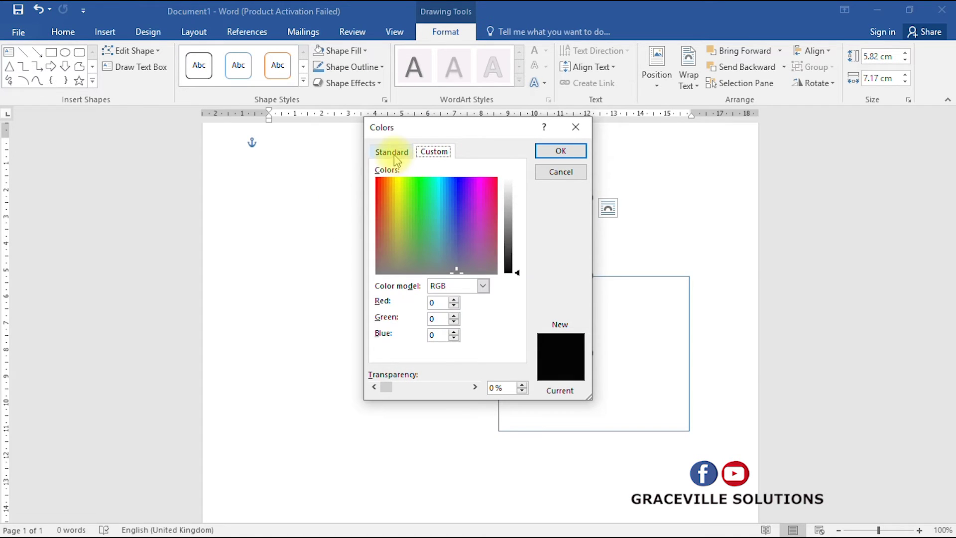
{"action": "left_click", "coordinate": [394, 152]}
{"action": "left_click", "coordinate": [437, 153]}
{"action": "left_click", "coordinate": [564, 172]}
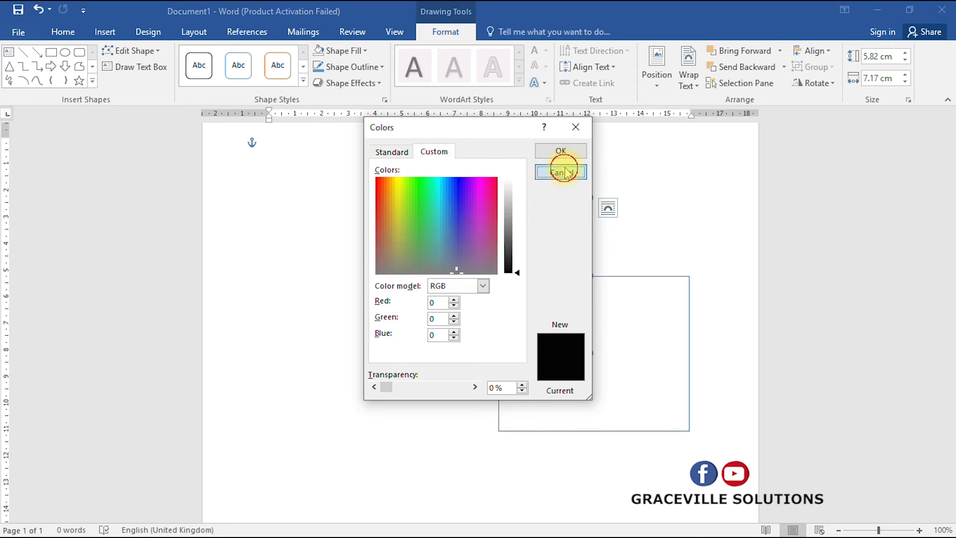
Step: Fill the original rectangle with a darker blue theme colour
{"action": "left_click", "coordinate": [342, 51]}
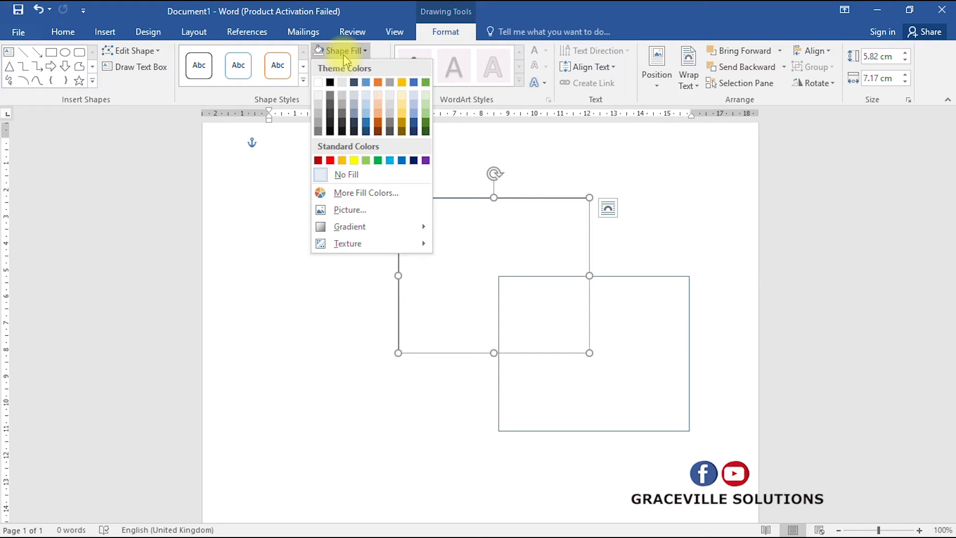
{"action": "left_click", "coordinate": [367, 120]}
{"action": "left_click", "coordinate": [504, 282]}
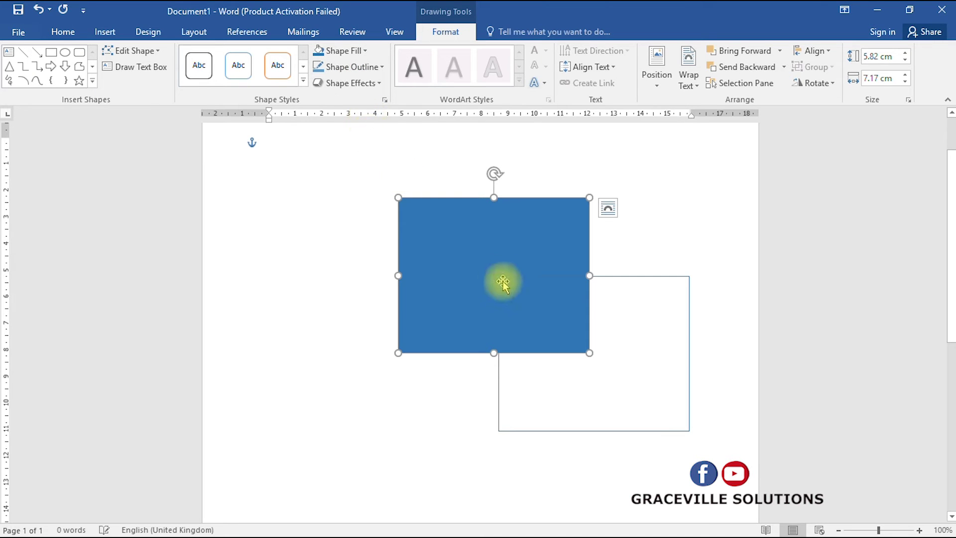
Step: Shift the unfilled rectangle slightly down and to the left, and the blue rectangle slightly up and to the left
{"action": "left_click_drag", "start_coordinate": [505, 282], "coordinate": [495, 304]}
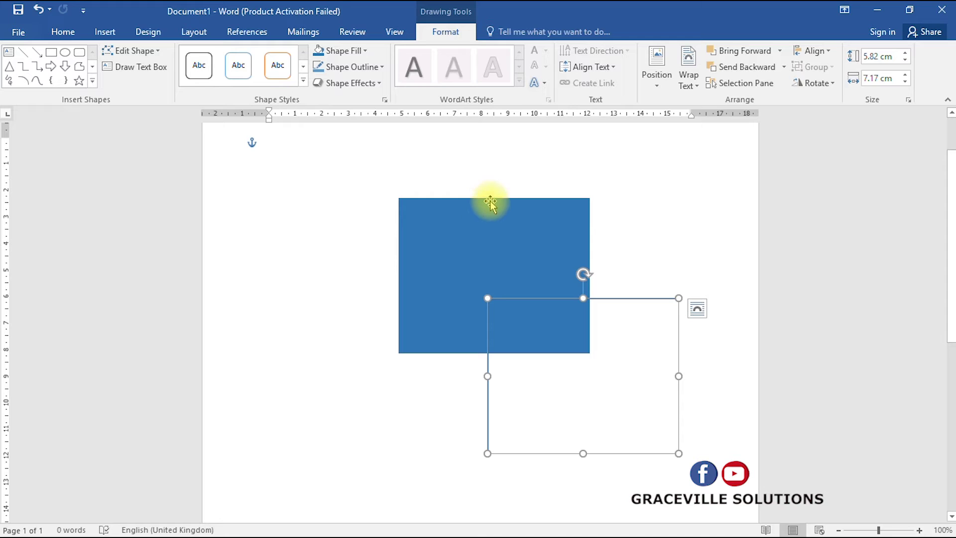
{"action": "left_click", "coordinate": [491, 202]}
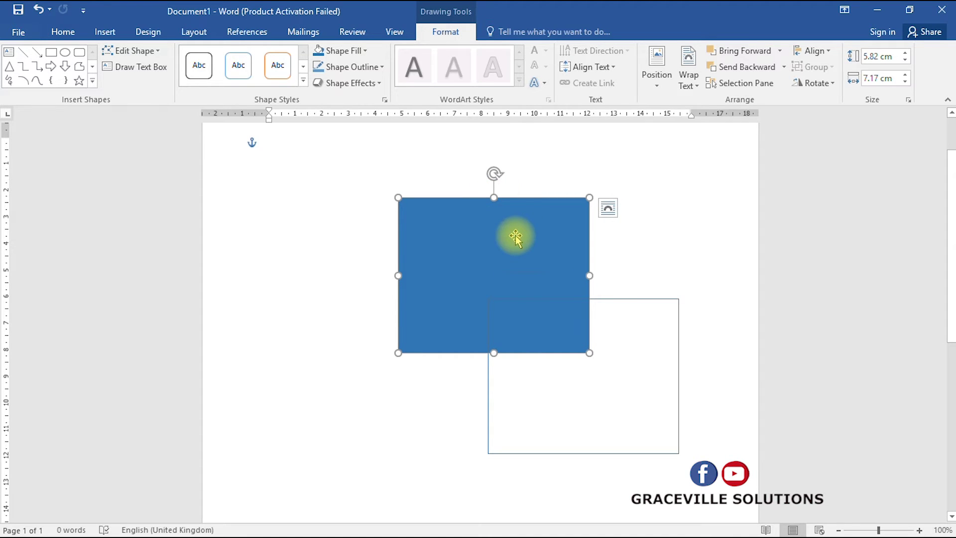
{"action": "mouse_move", "coordinate": [515, 203]}
{"action": "left_mouse_down"}
{"action": "mouse_move", "coordinate": [503, 188]}
{"action": "mouse_move", "coordinate": [503, 199]}
{"action": "left_mouse_up"}
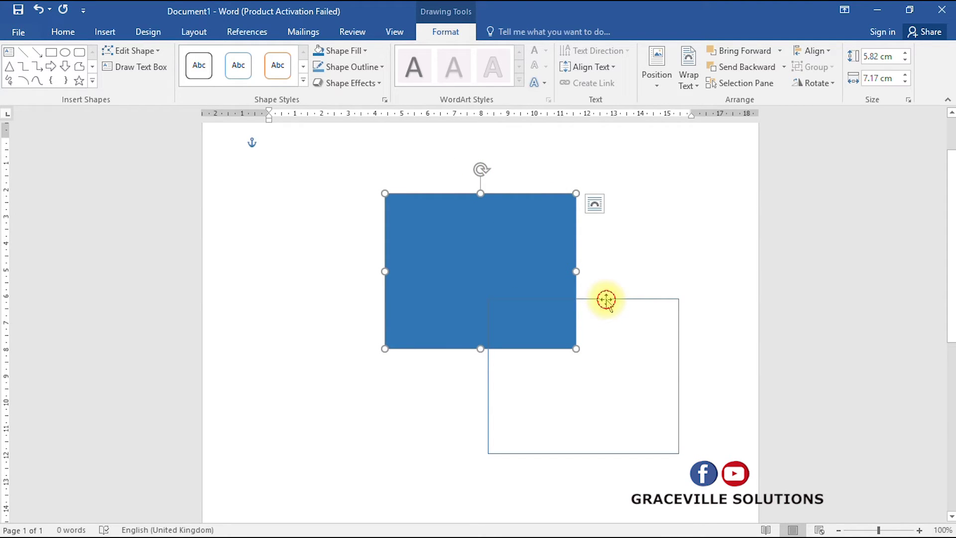
Step: Fill the duplicate rectangle with standard red and place it directly beneath the blue rectangle
{"action": "left_click", "coordinate": [606, 299]}
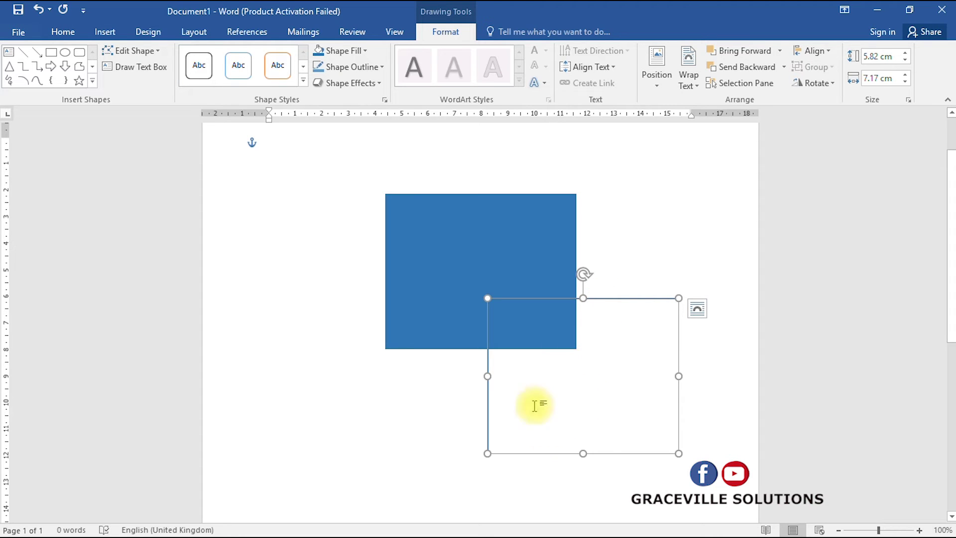
{"action": "left_click", "coordinate": [362, 52]}
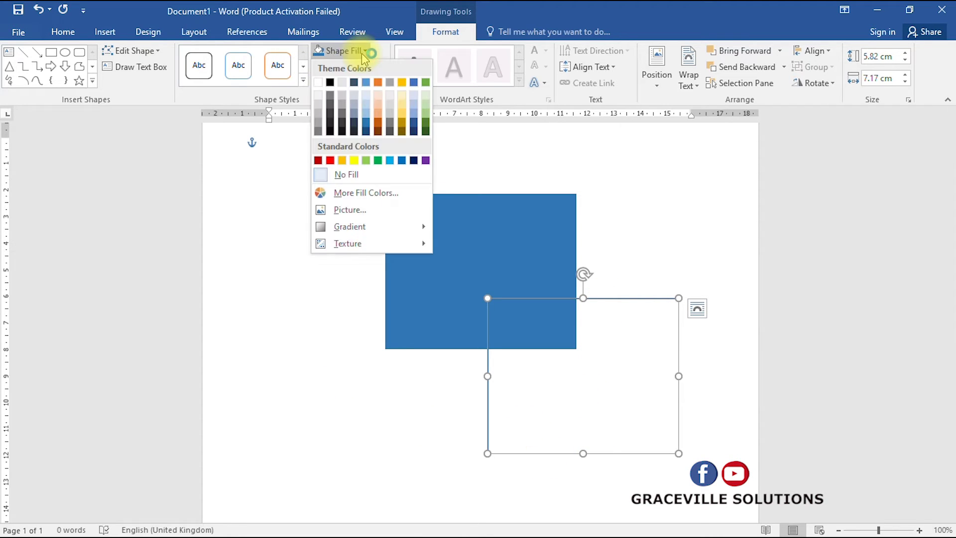
{"action": "left_click", "coordinate": [329, 161]}
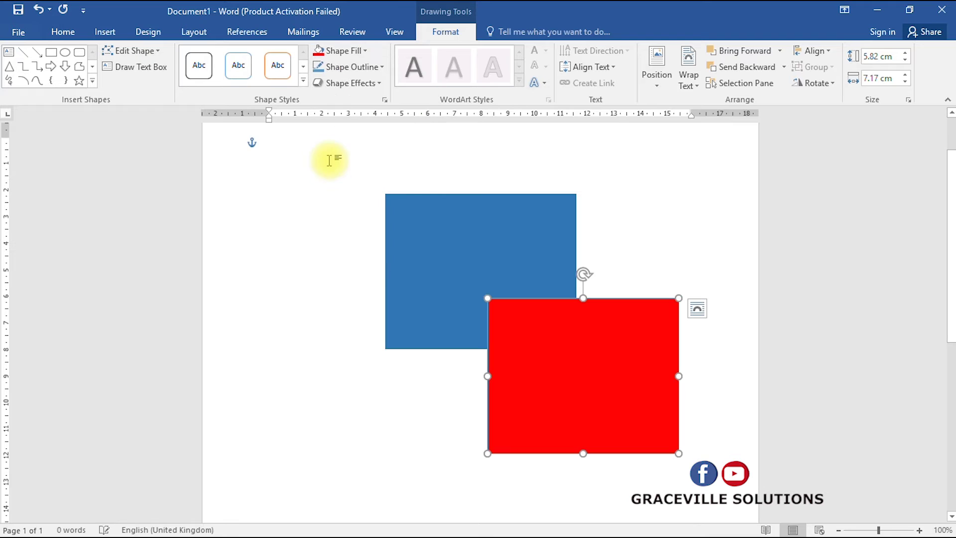
{"action": "left_click_drag", "start_coordinate": [605, 303], "coordinate": [504, 352]}
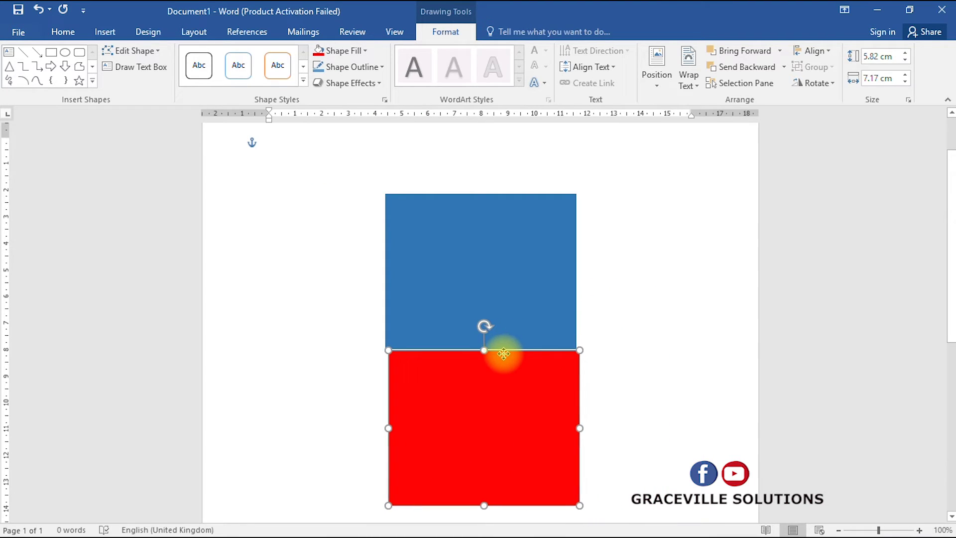
Step: Set the blue rectangle's outline weight to 4½ pt
{"action": "left_click", "coordinate": [512, 195]}
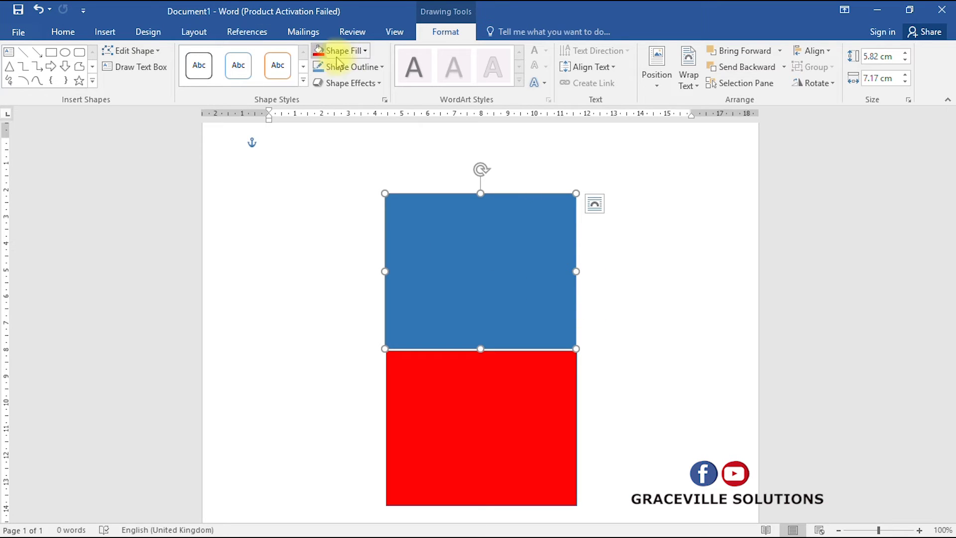
{"action": "left_click", "coordinate": [355, 70]}
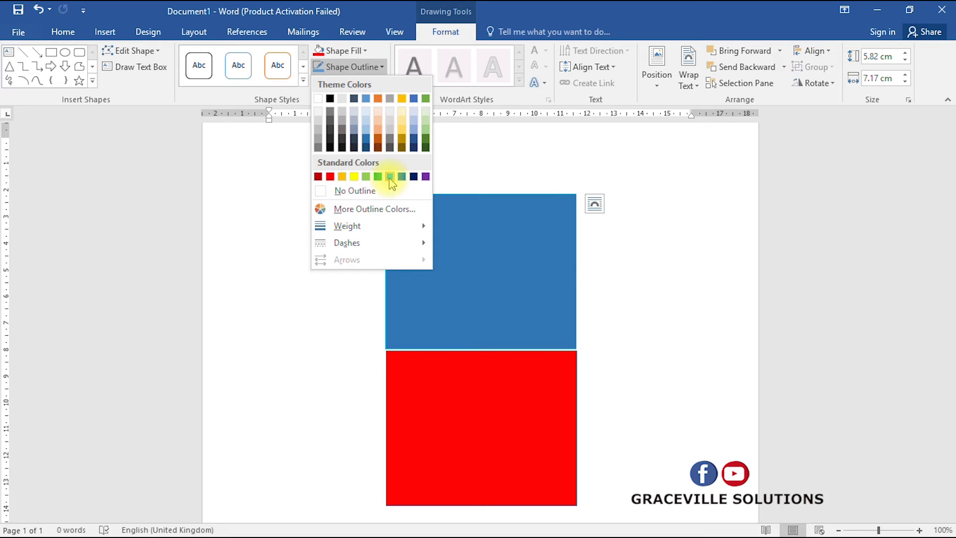
{"action": "mouse_move", "coordinate": [370, 233]}
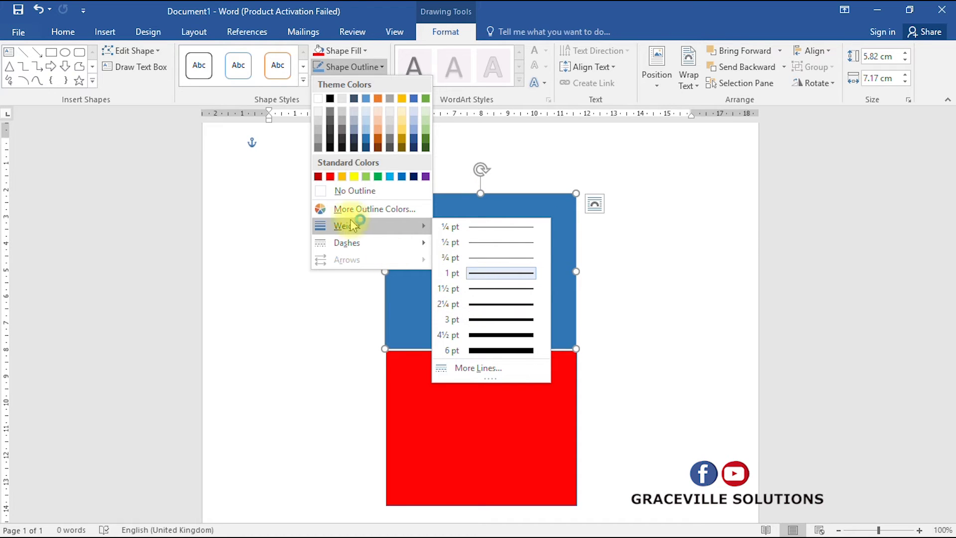
{"action": "left_click", "coordinate": [495, 335]}
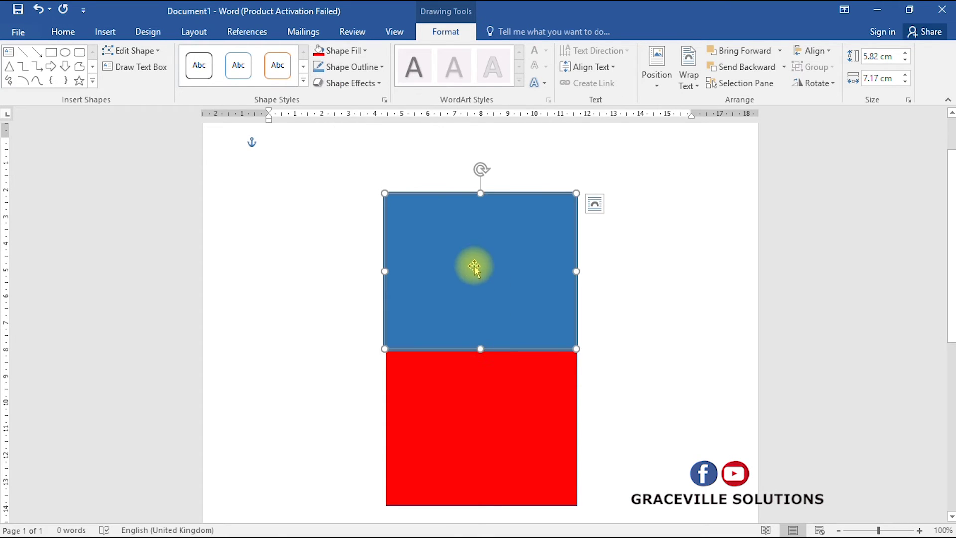
{"action": "left_click", "coordinate": [591, 258]}
Step: Change the blue rectangle's outline to the standard orange colour
{"action": "double_click", "coordinate": [498, 209]}
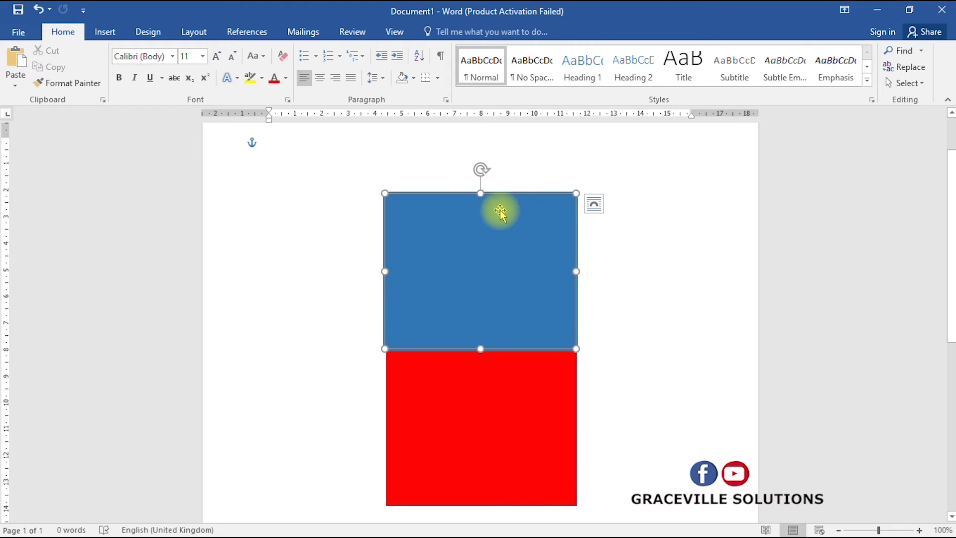
{"action": "left_click", "coordinate": [377, 68]}
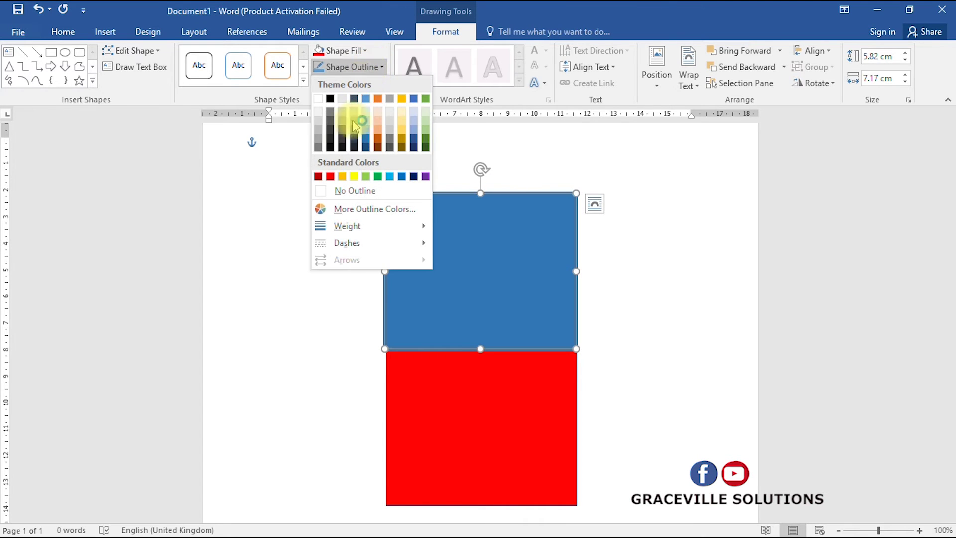
{"action": "left_click", "coordinate": [344, 177]}
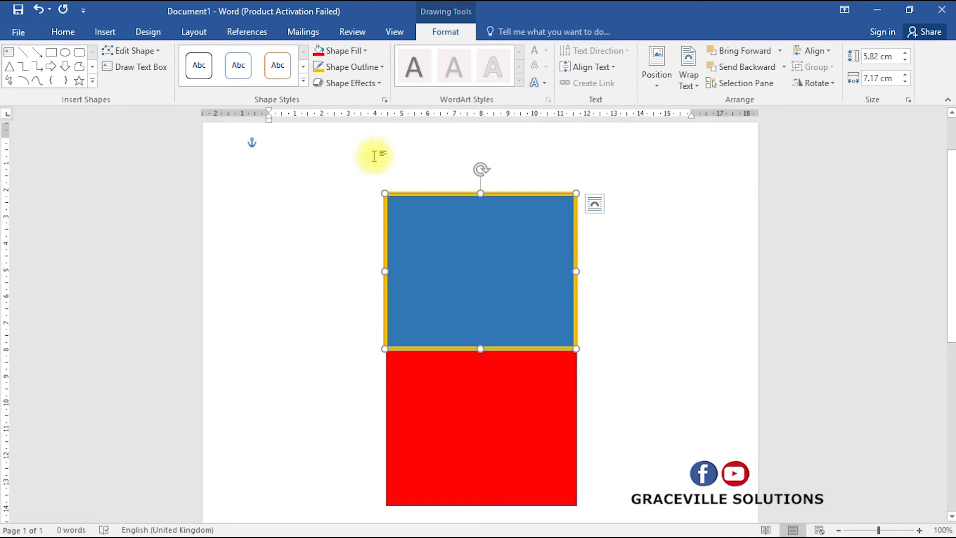
Step: Clear the blue rectangle's orange outline and give the rectangle a 4½ pt black outline instead
{"action": "left_click", "coordinate": [369, 69]}
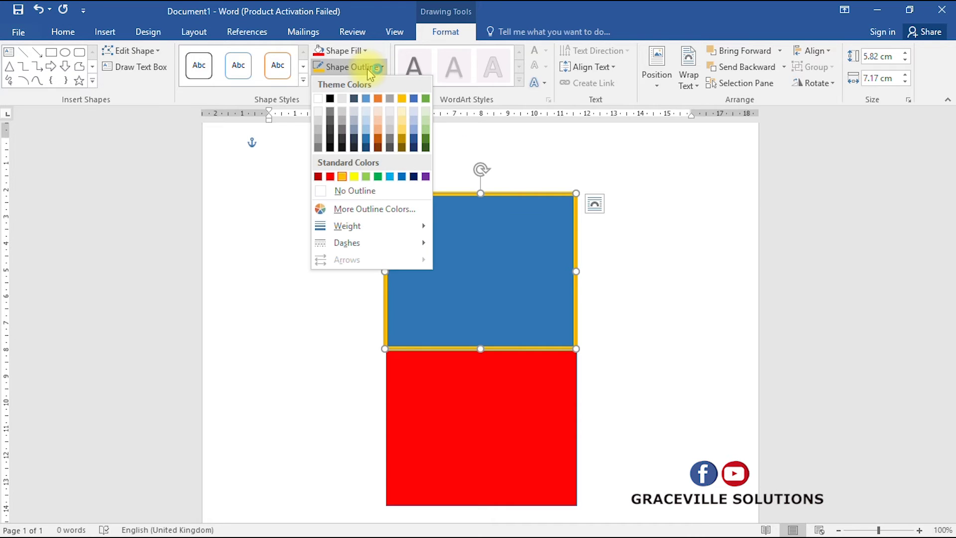
{"action": "left_click", "coordinate": [351, 191]}
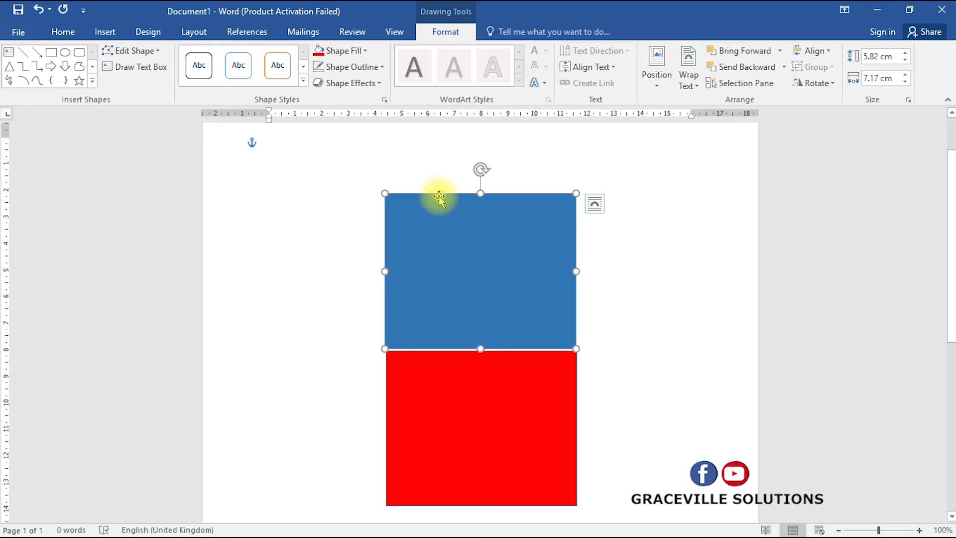
{"action": "left_click", "coordinate": [361, 67]}
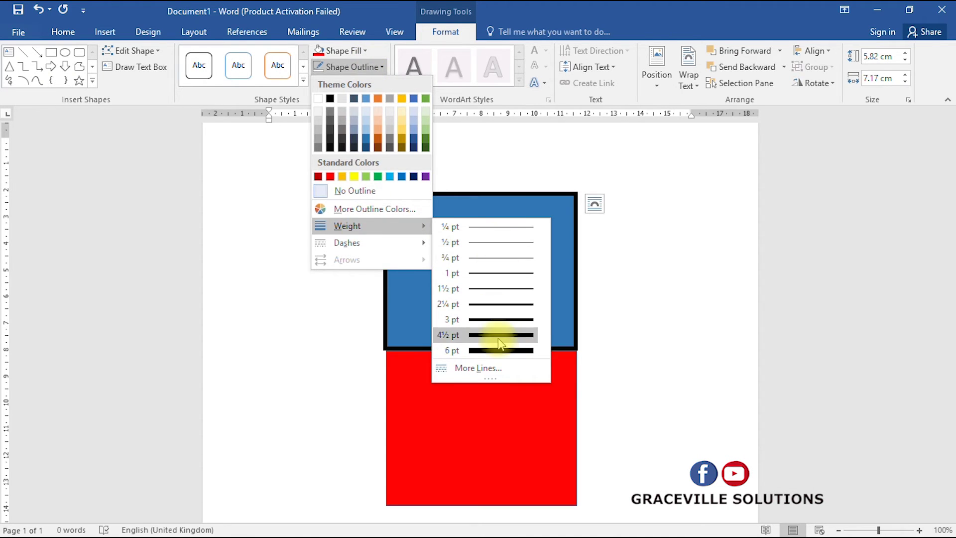
{"action": "left_click", "coordinate": [497, 337]}
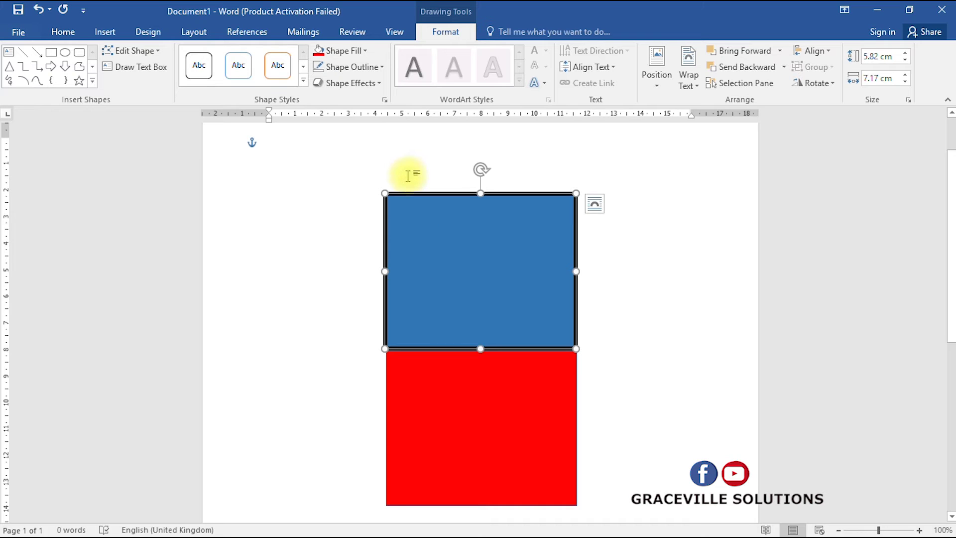
Step: Give the red rectangle a standard orange outline with a weight of 3 pt
{"action": "left_click", "coordinate": [533, 398]}
{"action": "scroll", "coordinate": [533, 397], "scroll_direction": "down", "scroll_amount": 3}
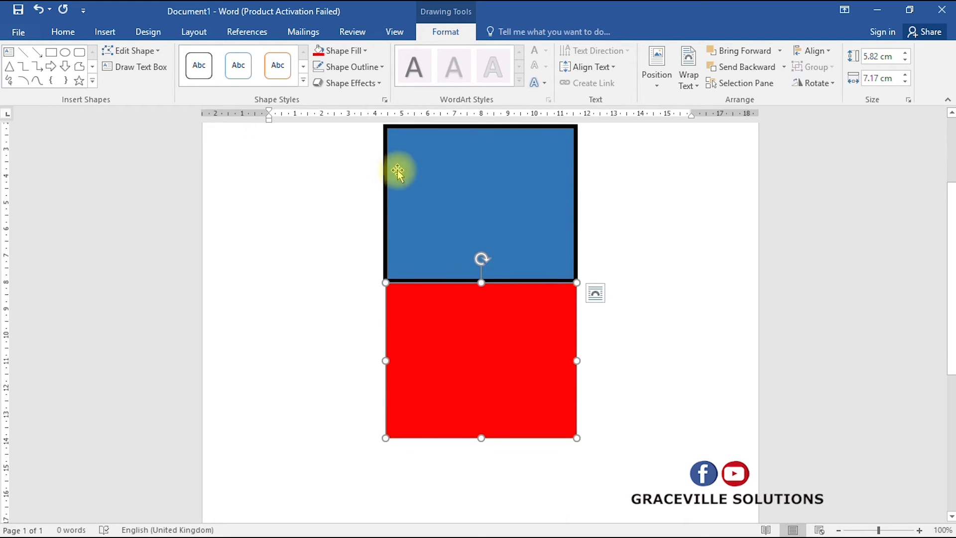
{"action": "left_click", "coordinate": [366, 67]}
{"action": "left_click", "coordinate": [342, 176]}
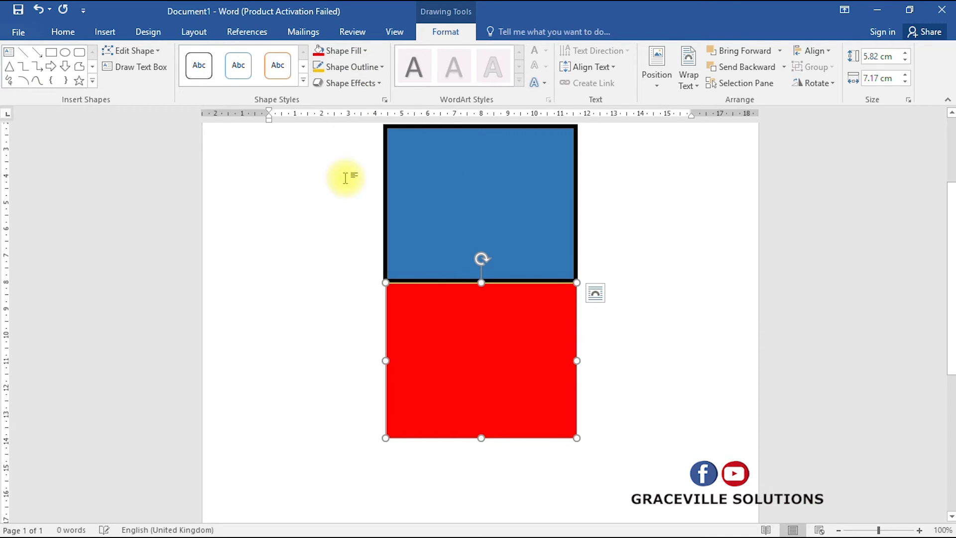
{"action": "left_click", "coordinate": [382, 69]}
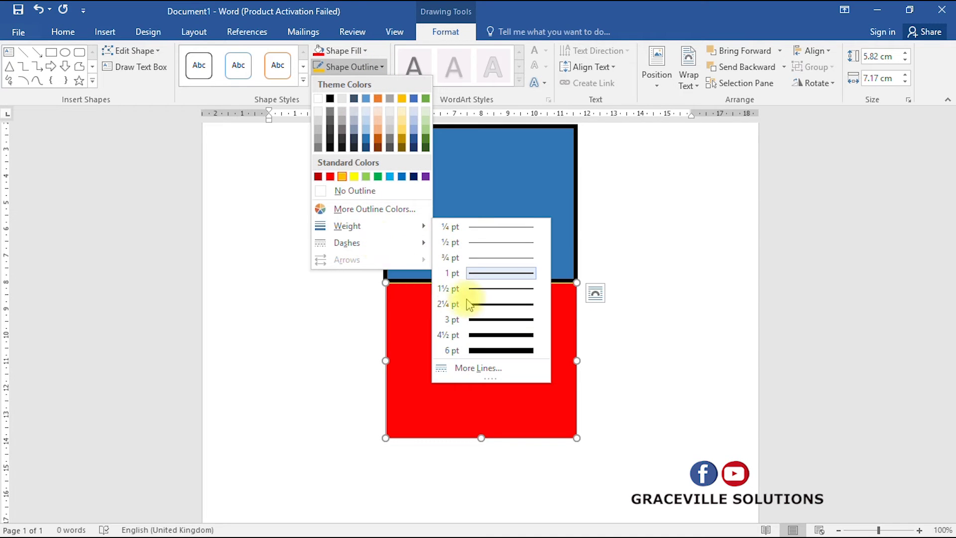
{"action": "left_click", "coordinate": [481, 320]}
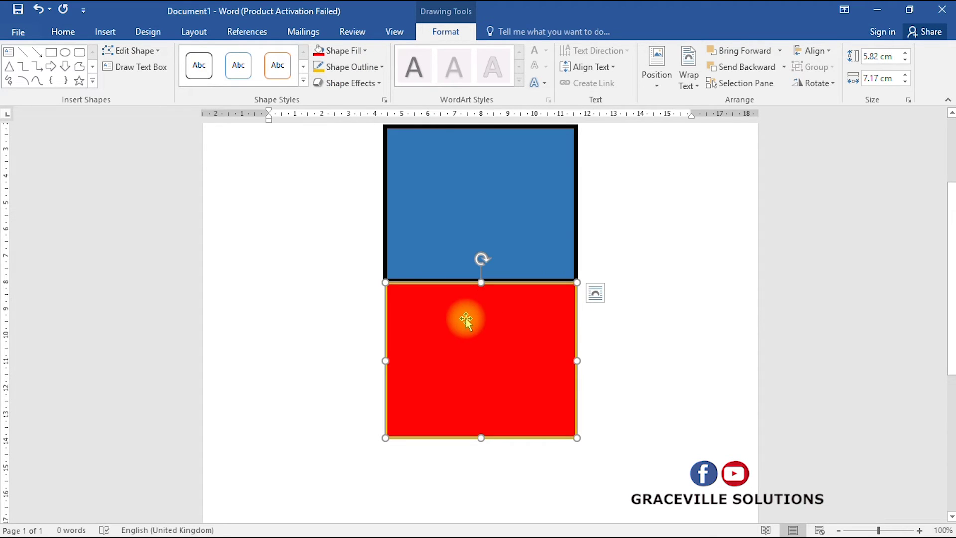
{"action": "left_click", "coordinate": [696, 295]}
{"action": "scroll", "coordinate": [509, 253], "scroll_direction": "down", "scroll_amount": 3}
{"action": "scroll", "coordinate": [509, 253], "scroll_direction": "up", "scroll_amount": 4}
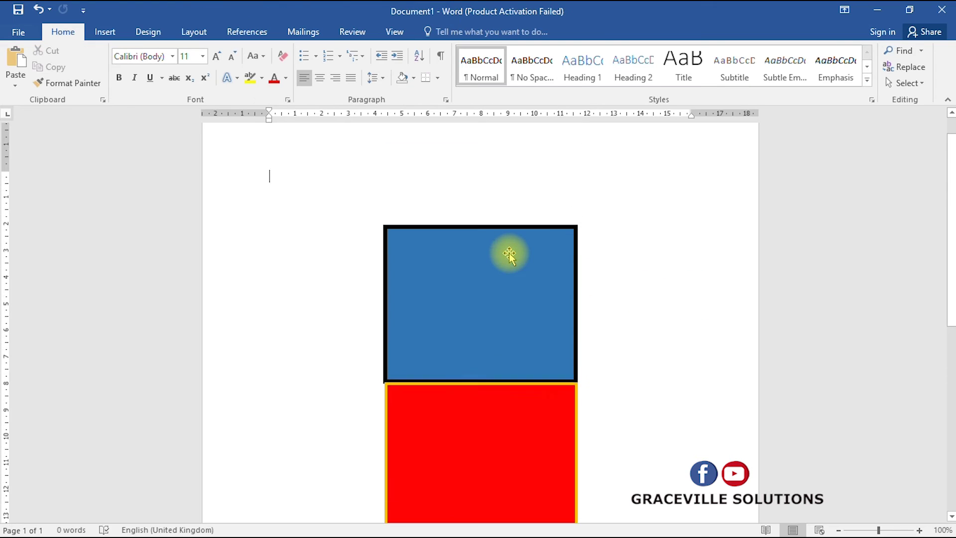
{"action": "scroll", "coordinate": [508, 252], "scroll_direction": "down", "scroll_amount": 6}
{"action": "scroll", "coordinate": [512, 262], "scroll_direction": "down", "scroll_amount": 2}
{"action": "scroll", "coordinate": [510, 264], "scroll_direction": "up", "scroll_amount": 5}
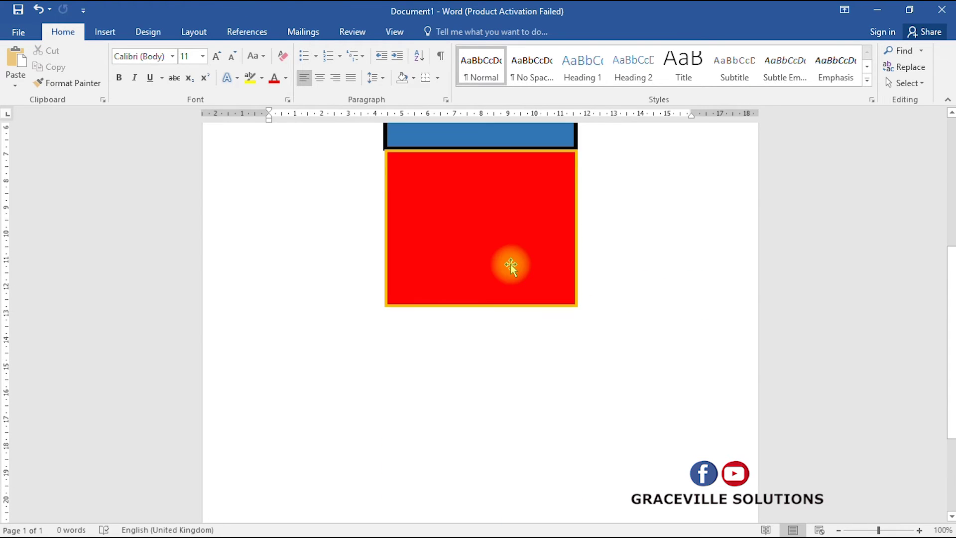
{"action": "scroll", "coordinate": [510, 264], "scroll_direction": "down", "scroll_amount": 3}
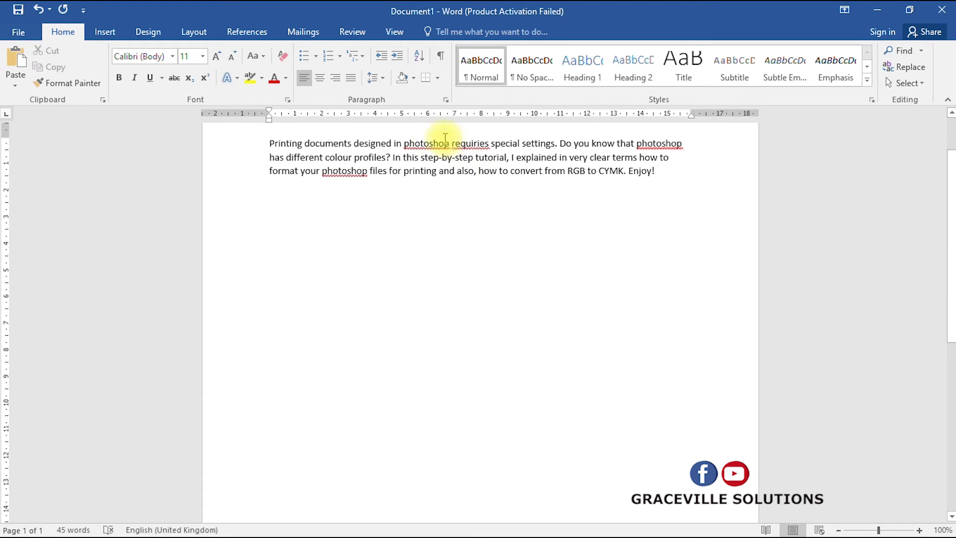
Step: Correct the first two occurrences of "photoshop" to "Photoshop" and "requiries" to "requires" using the spelling suggestions
{"action": "right_click", "coordinate": [427, 143]}
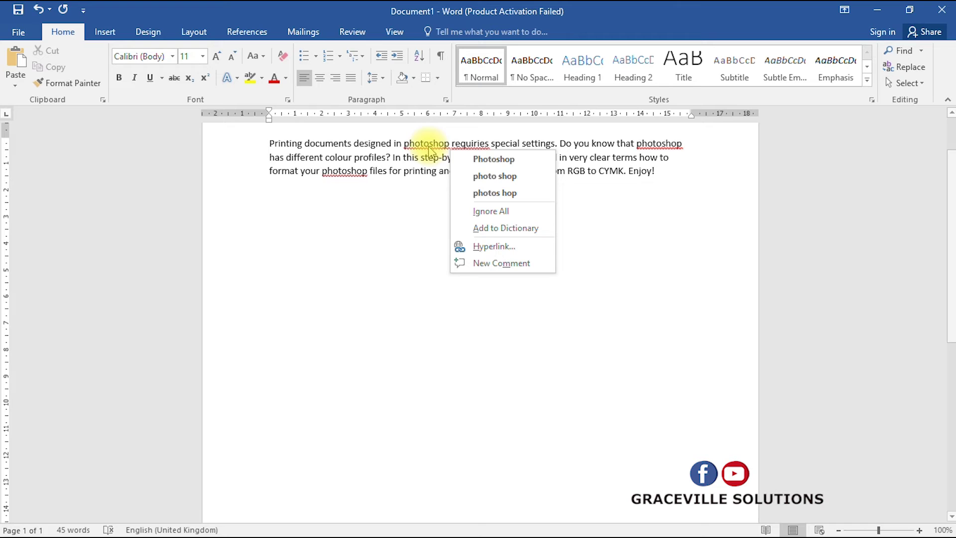
{"action": "left_click", "coordinate": [469, 155]}
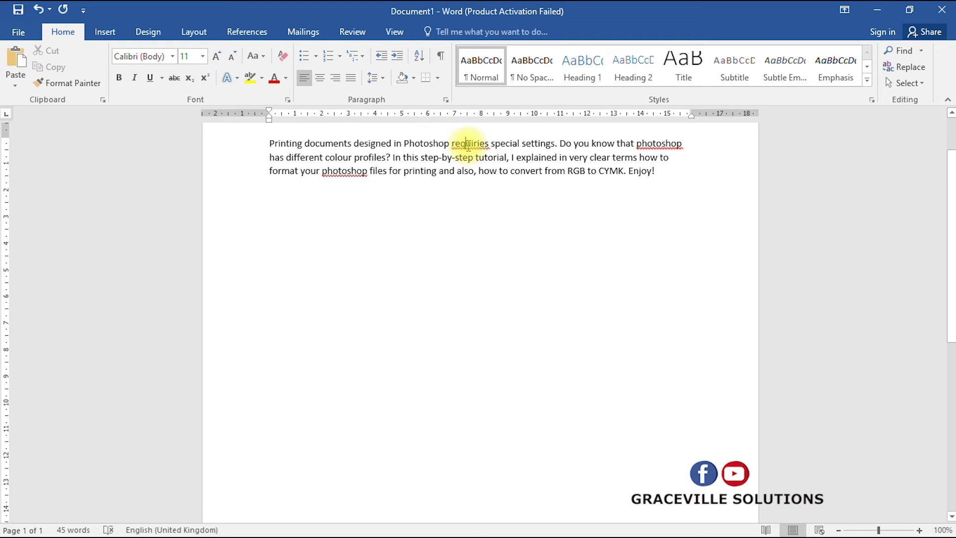
{"action": "right_click", "coordinate": [468, 145]}
{"action": "left_click", "coordinate": [522, 218]}
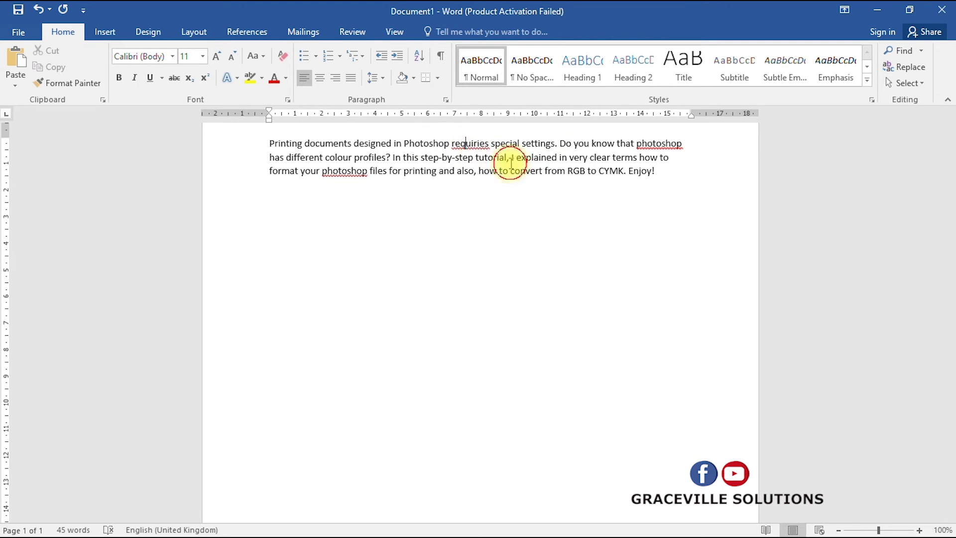
{"action": "right_click", "coordinate": [657, 143]}
{"action": "left_click", "coordinate": [724, 157]}
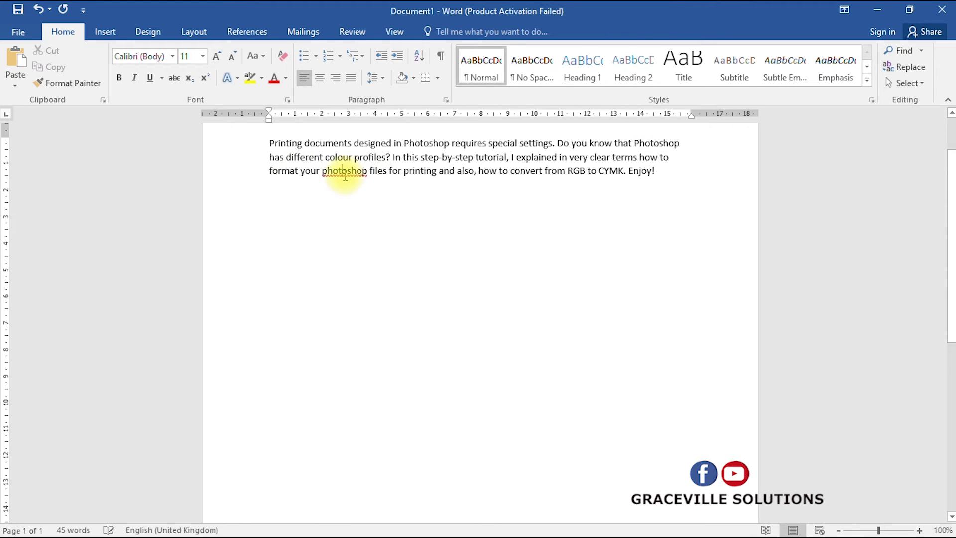
Step: Correct the remaining flagged "photoshop" in the paragraph's third line to "Photoshop" using the spelling suggestion
{"action": "right_click", "coordinate": [345, 175]}
{"action": "left_click", "coordinate": [407, 188]}
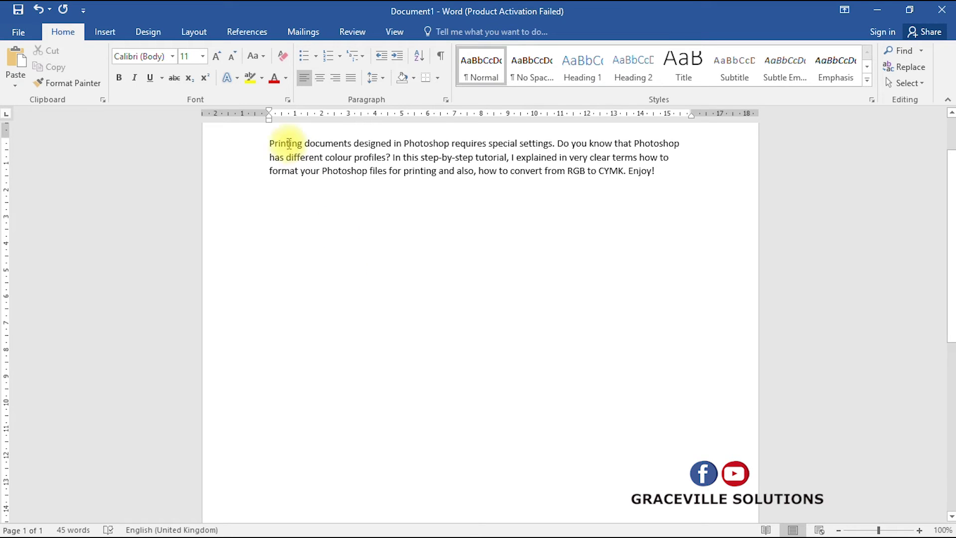
{"action": "triple_click", "coordinate": [273, 144]}
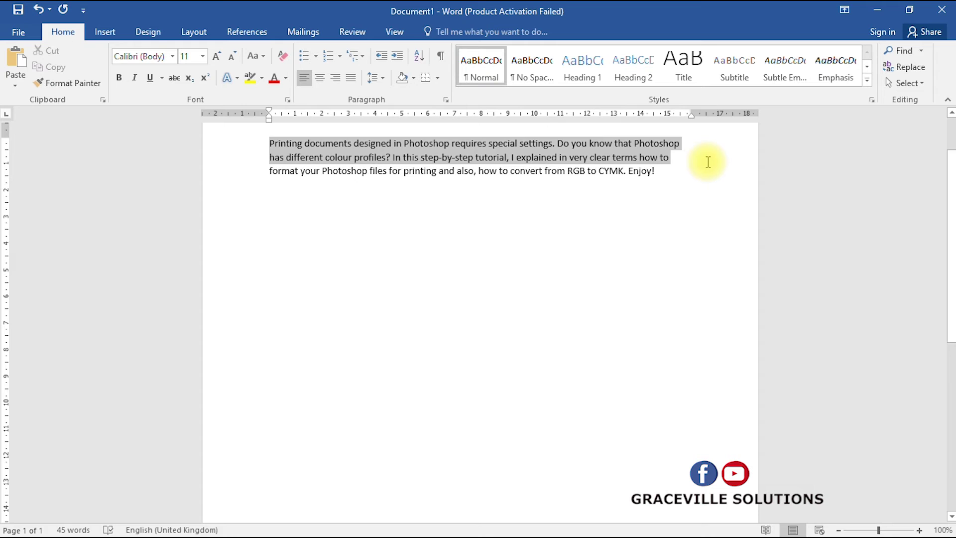
{"action": "left_click", "coordinate": [700, 159]}
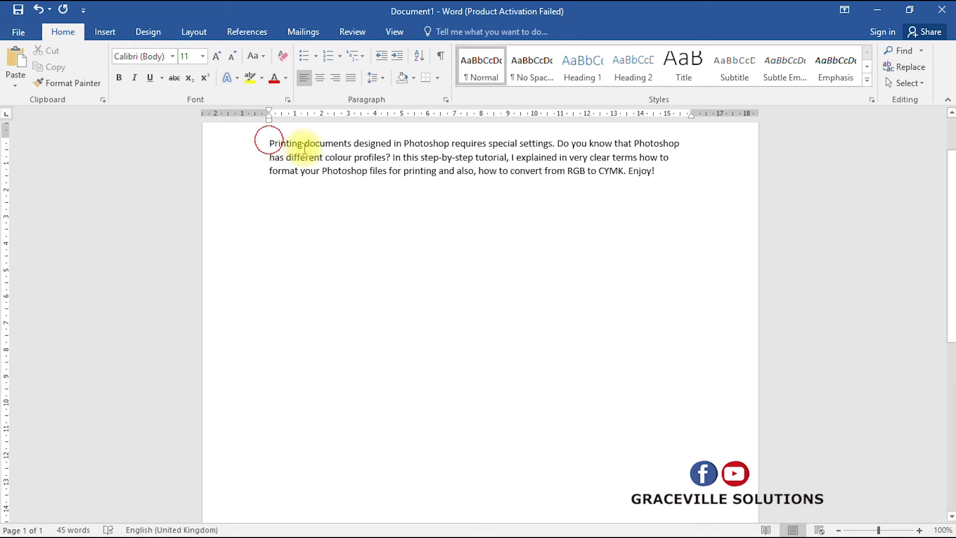
{"action": "left_click_drag", "start_coordinate": [258, 141], "coordinate": [690, 205]}
{"action": "left_click", "coordinate": [486, 145]}
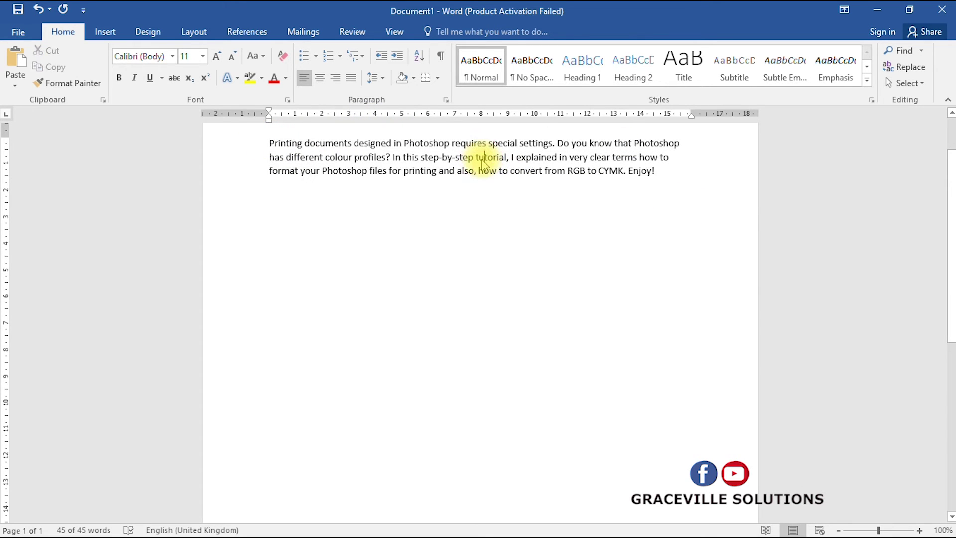
{"action": "left_click_drag", "start_coordinate": [261, 139], "coordinate": [687, 211]}
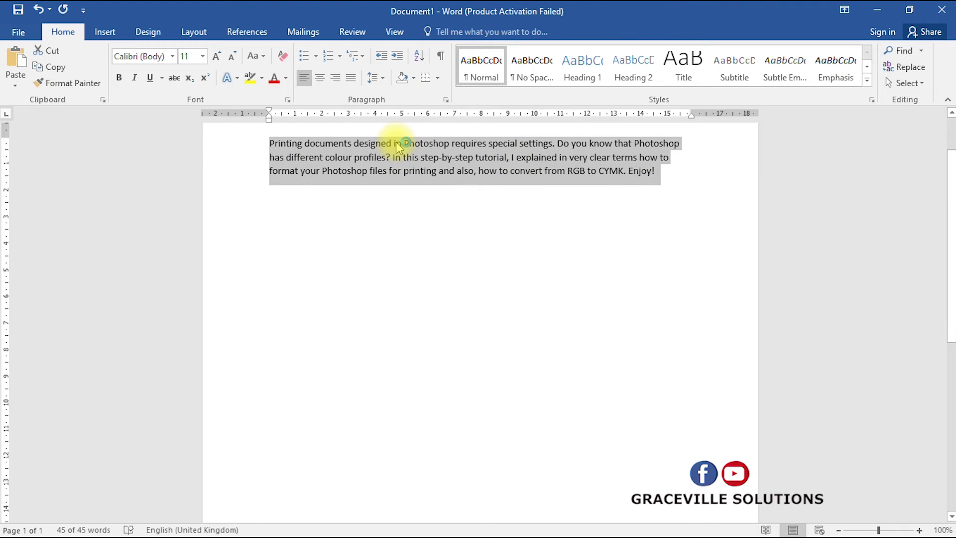
{"action": "left_click", "coordinate": [444, 181]}
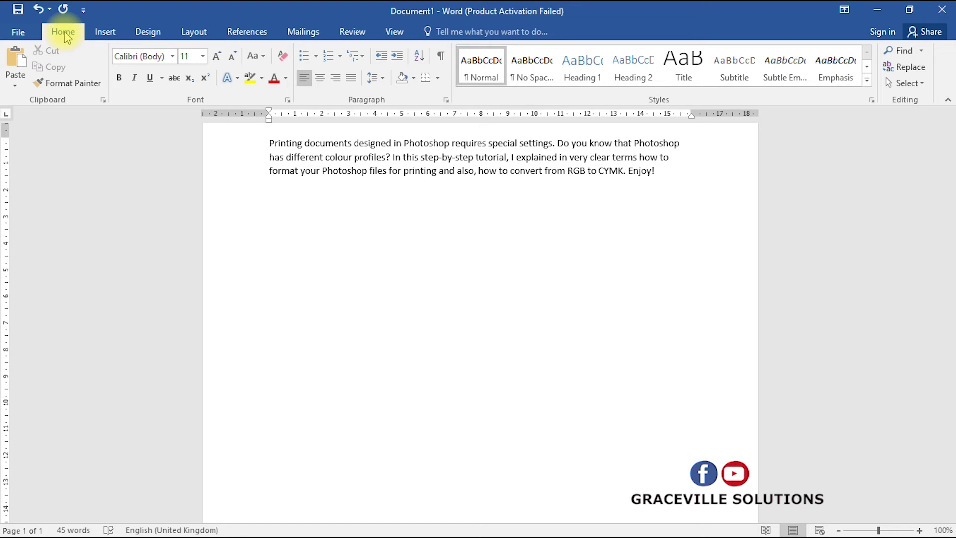
Step: Set the font size of the whole paragraph to 18
{"action": "left_click_drag", "start_coordinate": [268, 141], "coordinate": [727, 211]}
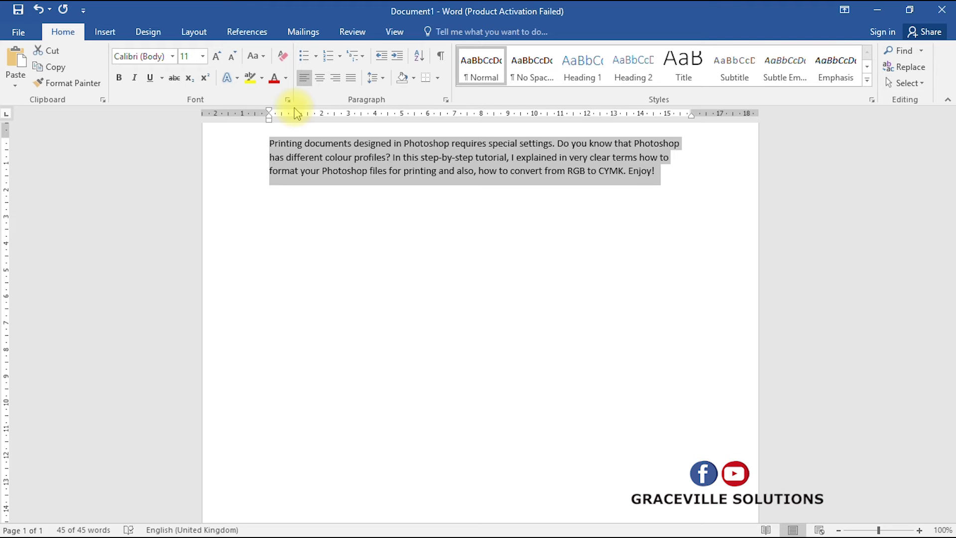
{"action": "left_click", "coordinate": [203, 56]}
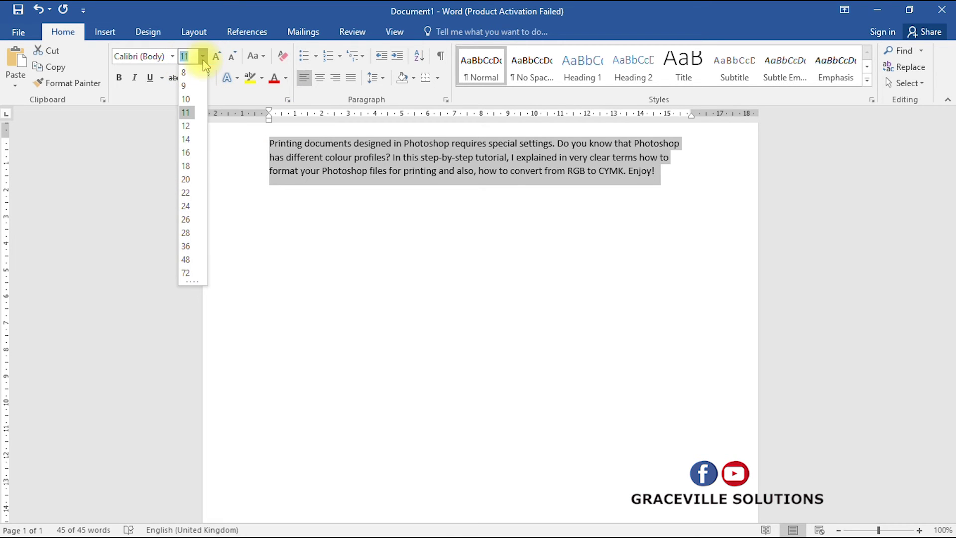
{"action": "left_click", "coordinate": [185, 166]}
{"action": "left_click", "coordinate": [467, 248]}
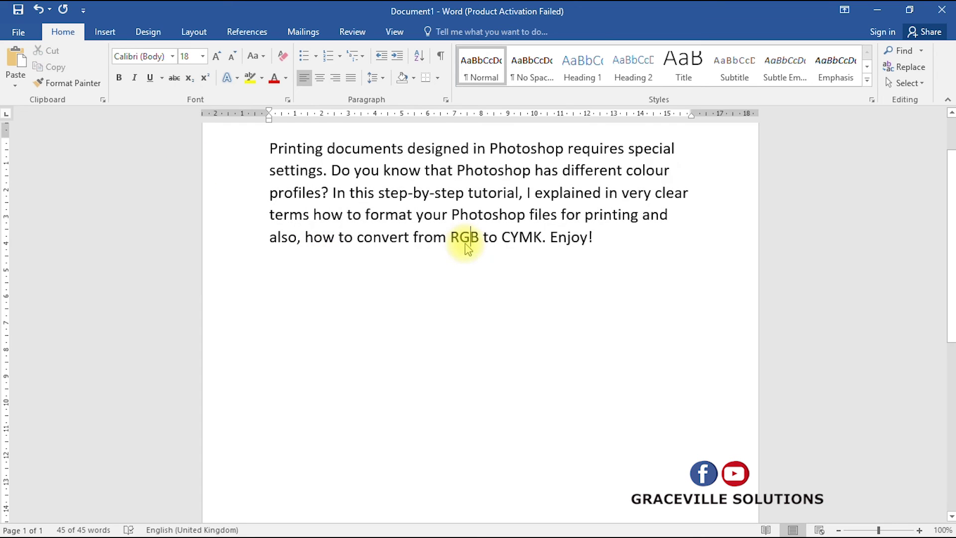
{"action": "left_click_drag", "start_coordinate": [267, 142], "coordinate": [666, 250]}
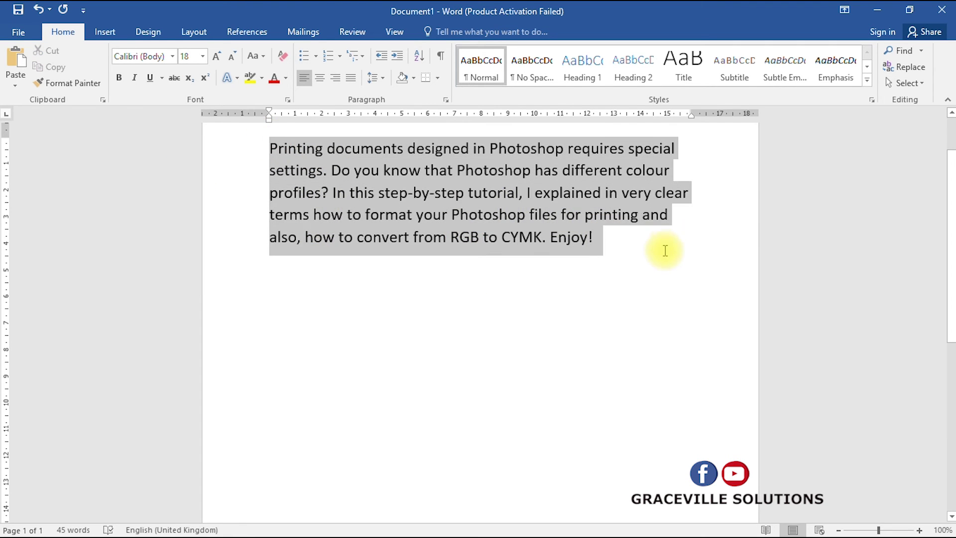
{"action": "left_click", "coordinate": [543, 237]}
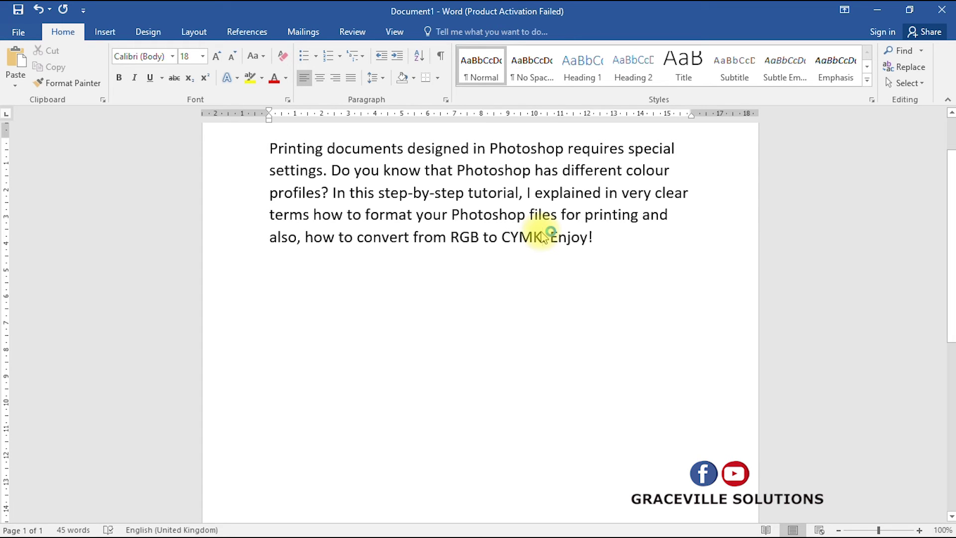
{"action": "left_click_drag", "start_coordinate": [271, 147], "coordinate": [634, 237]}
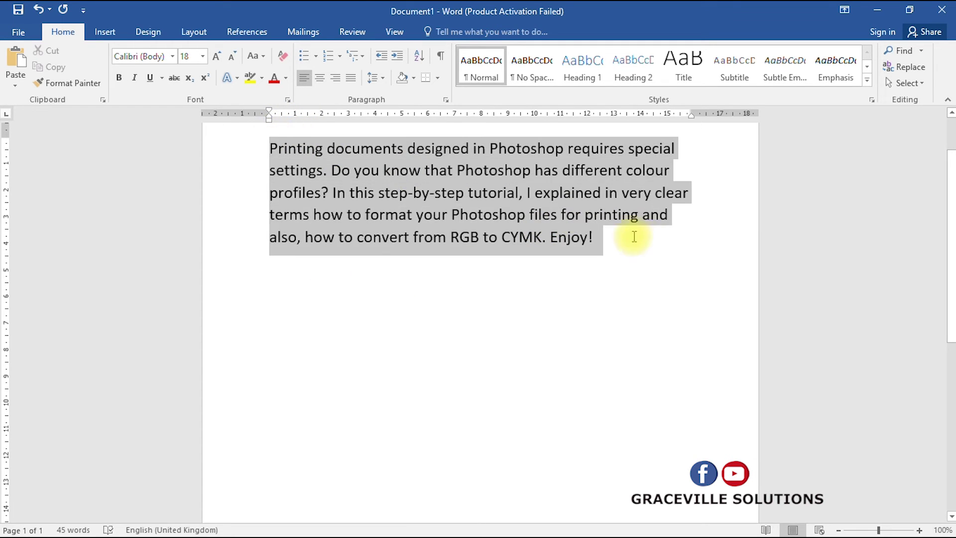
{"action": "left_click", "coordinate": [365, 193]}
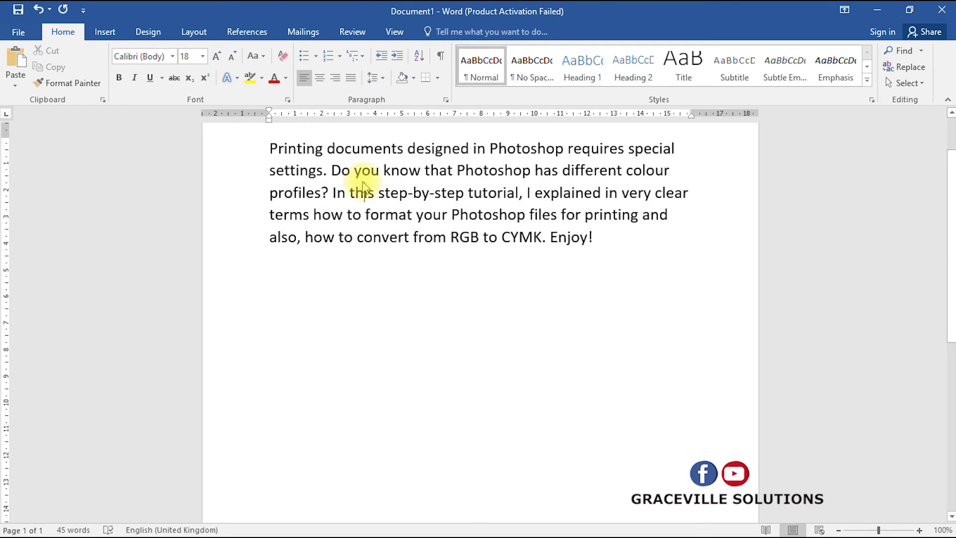
{"action": "left_click", "coordinate": [273, 143]}
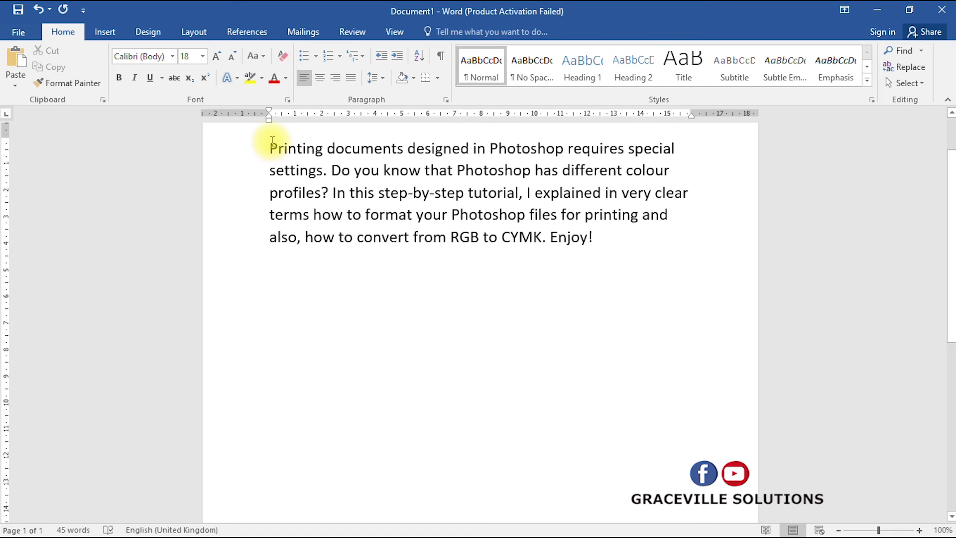
{"action": "left_click_drag", "start_coordinate": [272, 143], "coordinate": [604, 242]}
{"action": "left_click", "coordinate": [604, 243]}
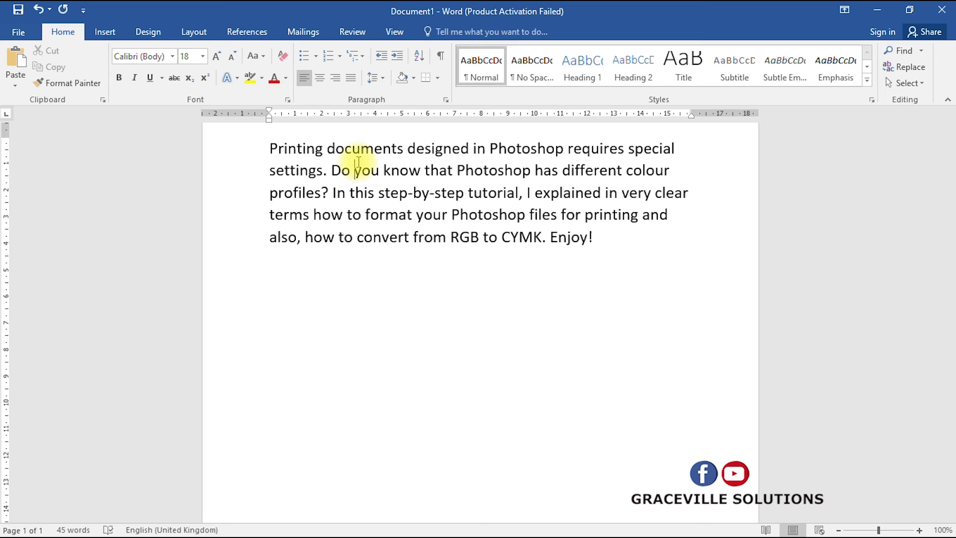
Step: Try red, yellow and purple from the standard colours as the font colour of the whole paragraph
{"action": "key", "text": "ctrl+a"}
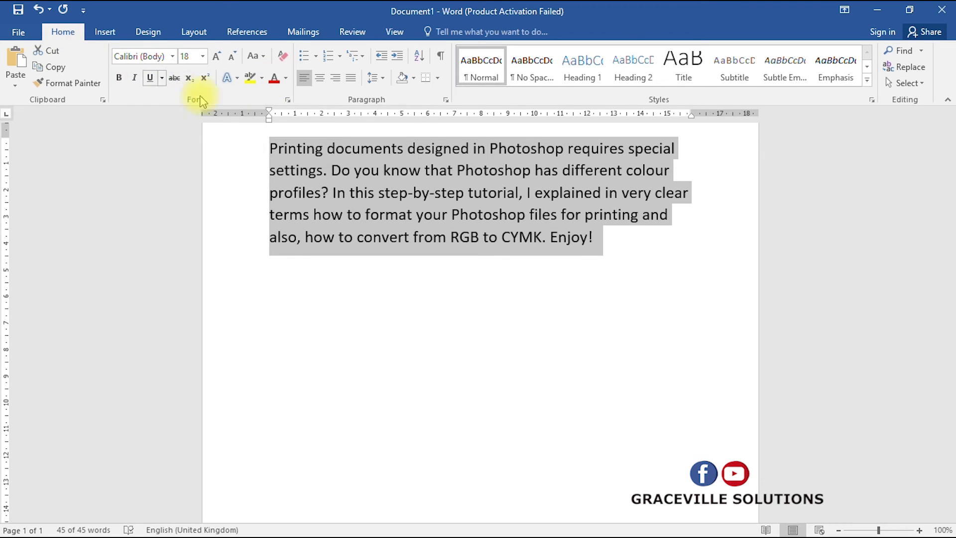
{"action": "left_click", "coordinate": [274, 79]}
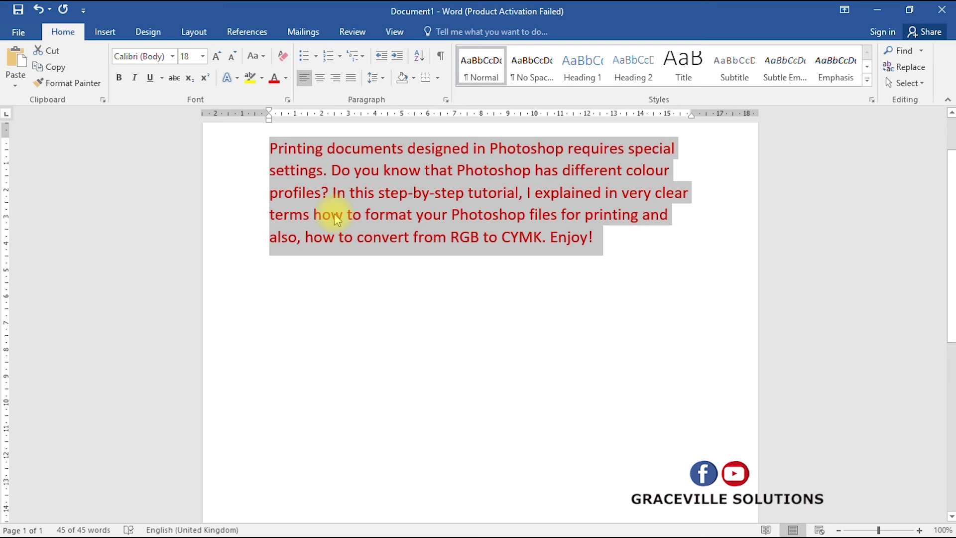
{"action": "left_click", "coordinate": [287, 78]}
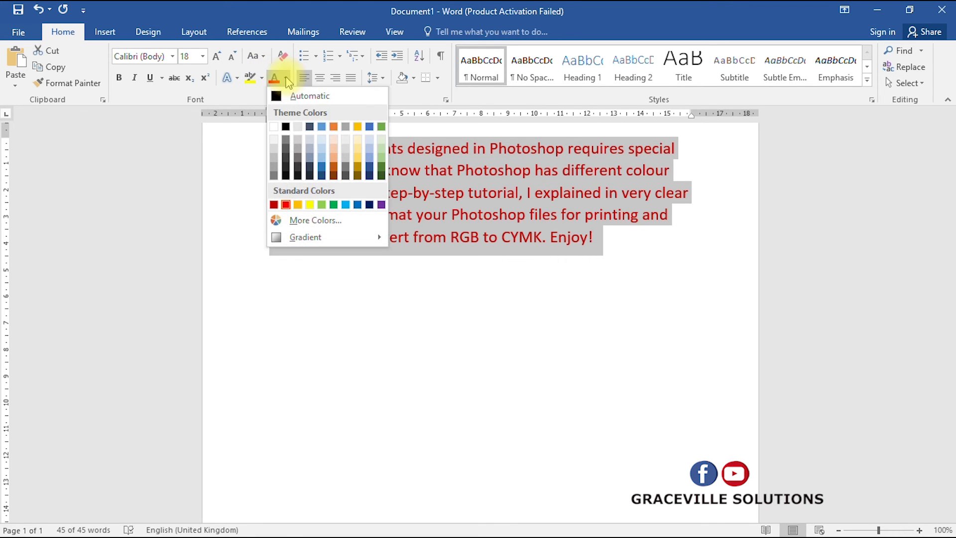
{"action": "left_click", "coordinate": [288, 82]}
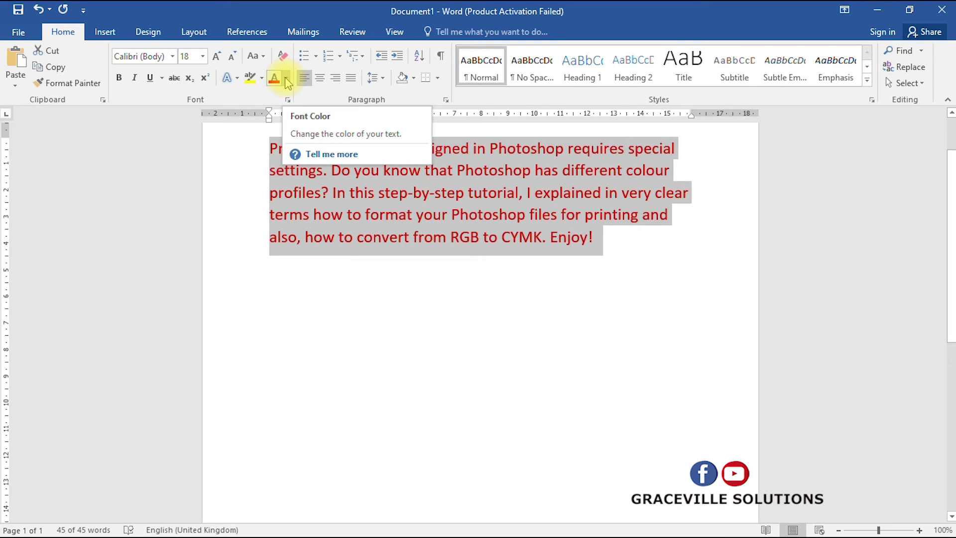
{"action": "left_click", "coordinate": [288, 81]}
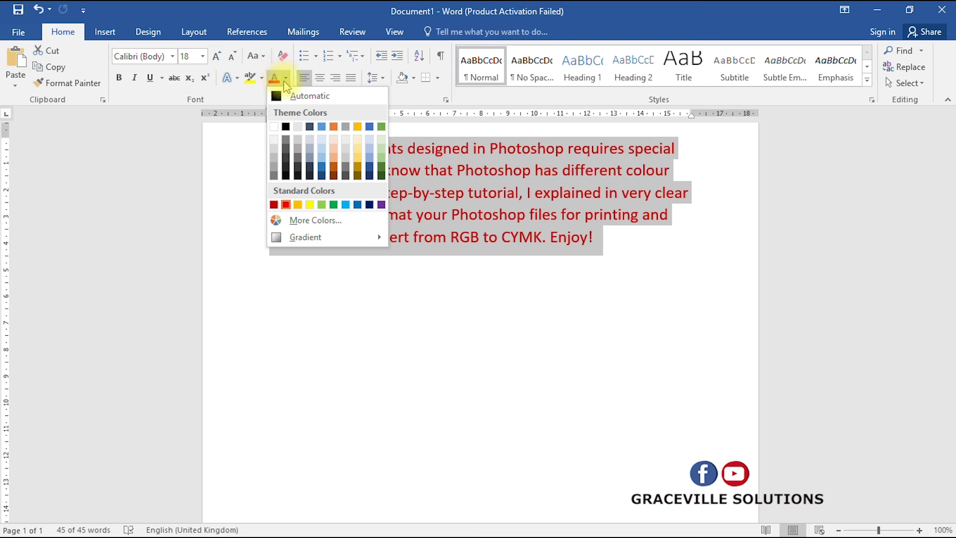
{"action": "left_click", "coordinate": [310, 204]}
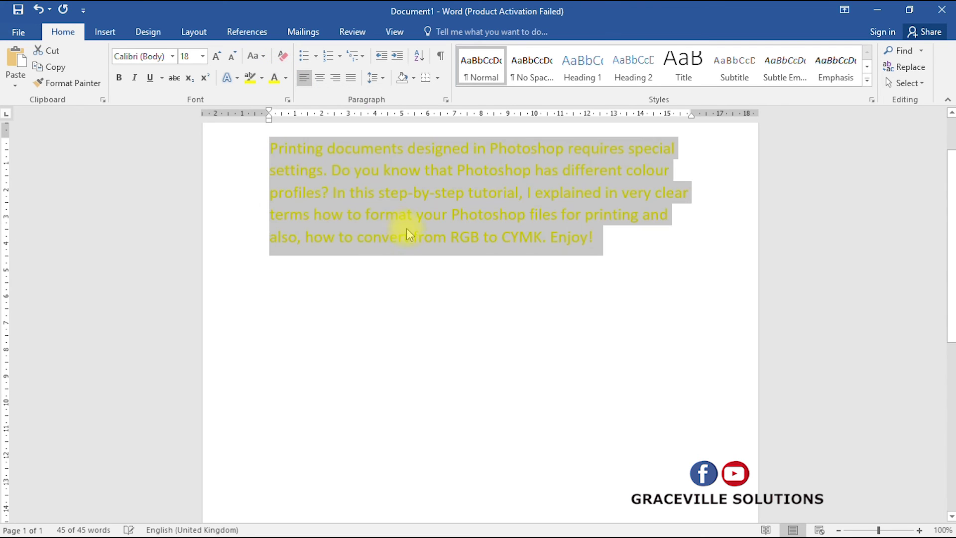
{"action": "left_click", "coordinate": [287, 82]}
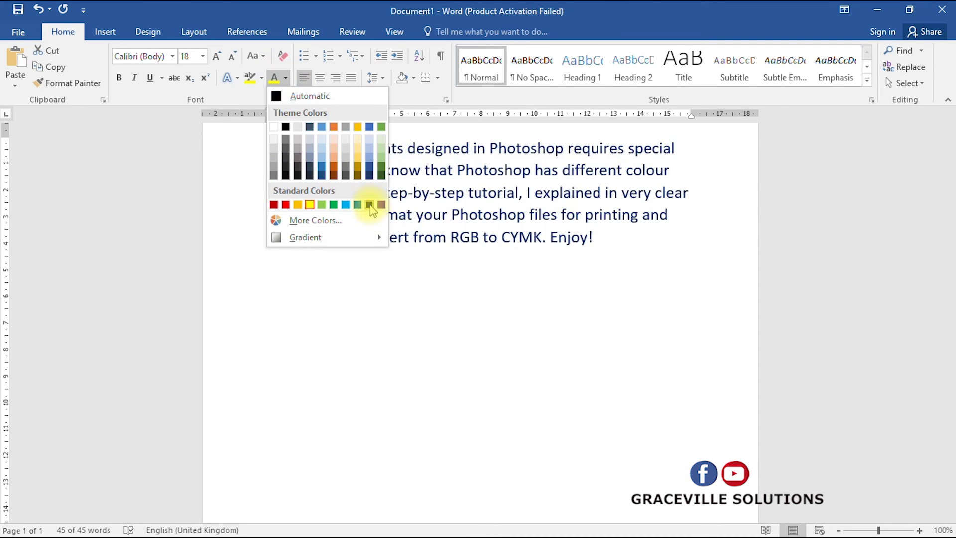
{"action": "left_click", "coordinate": [381, 203]}
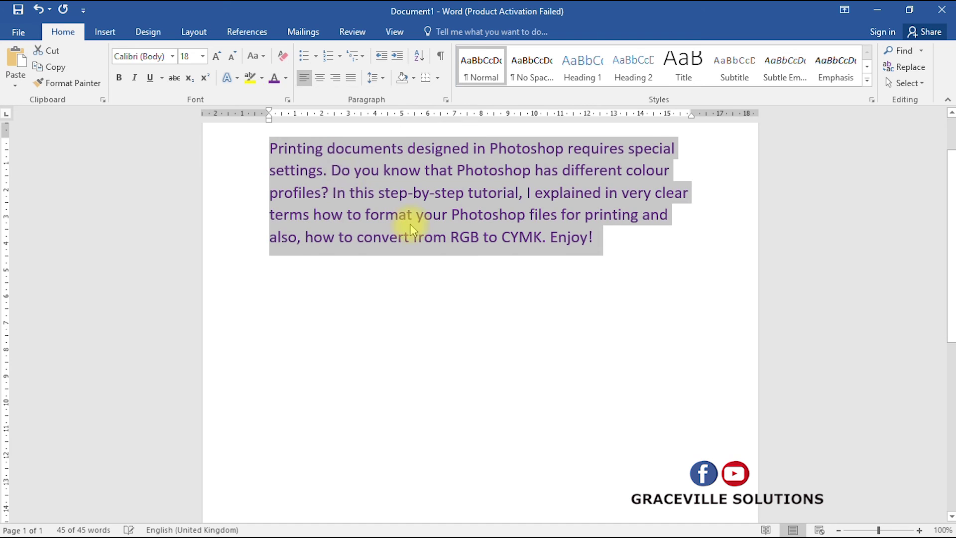
Step: Set the whole paragraph's font colour to the darkest shade of the light grey theme colour
{"action": "left_click", "coordinate": [286, 78]}
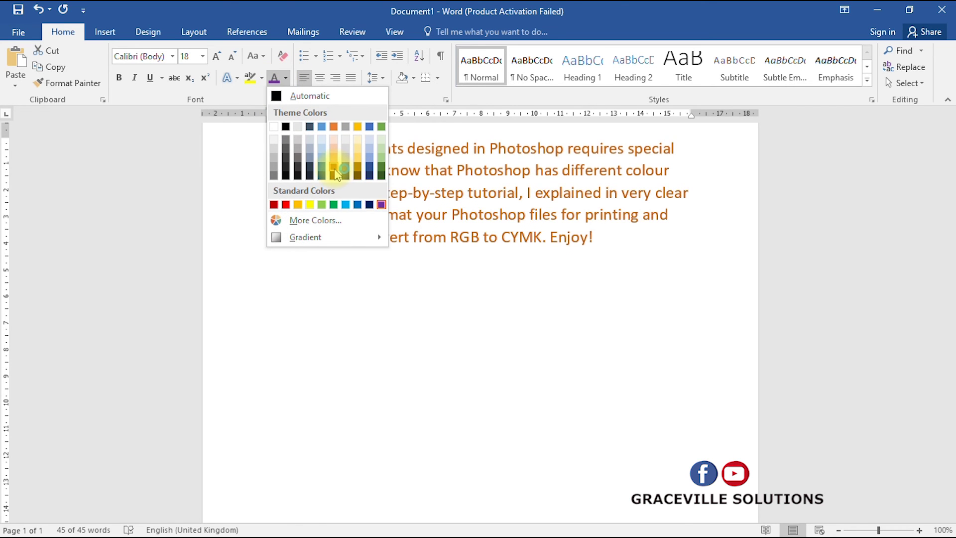
{"action": "left_click", "coordinate": [298, 176]}
{"action": "left_click", "coordinate": [421, 216]}
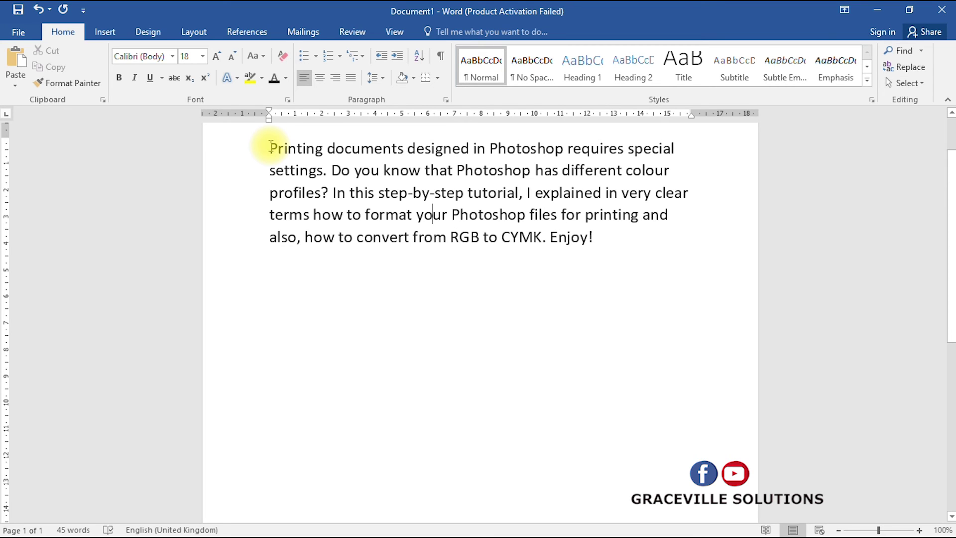
{"action": "left_click_drag", "start_coordinate": [269, 146], "coordinate": [690, 240]}
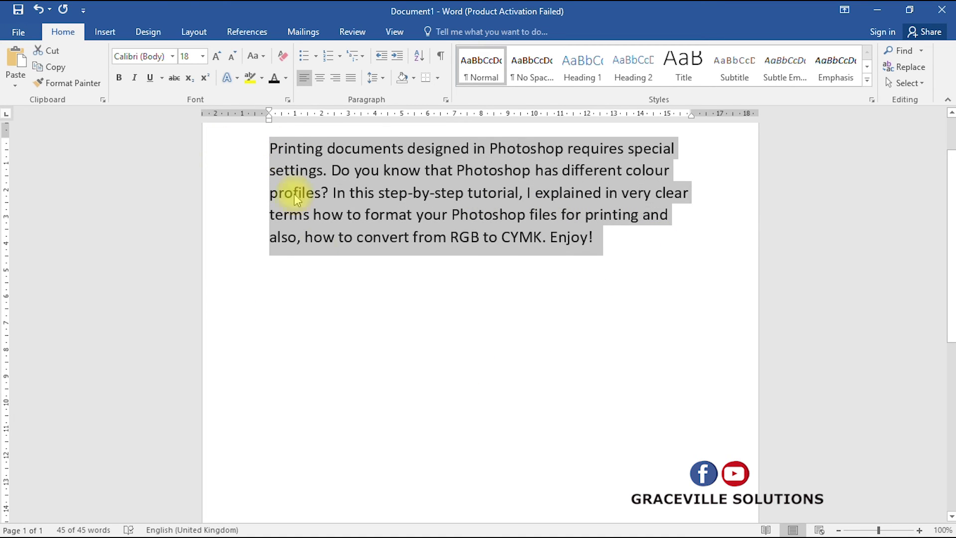
{"action": "left_click", "coordinate": [324, 173]}
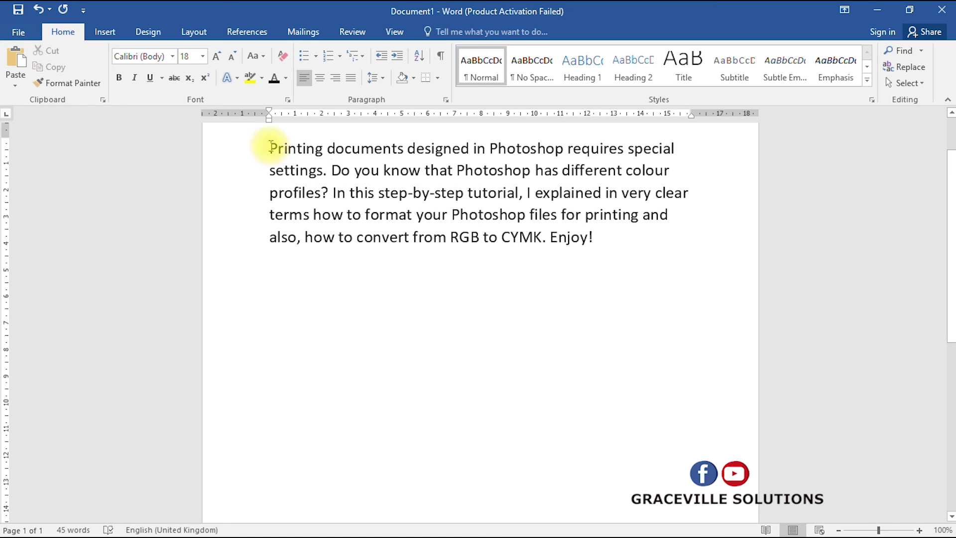
{"action": "left_click_drag", "start_coordinate": [269, 147], "coordinate": [677, 152]}
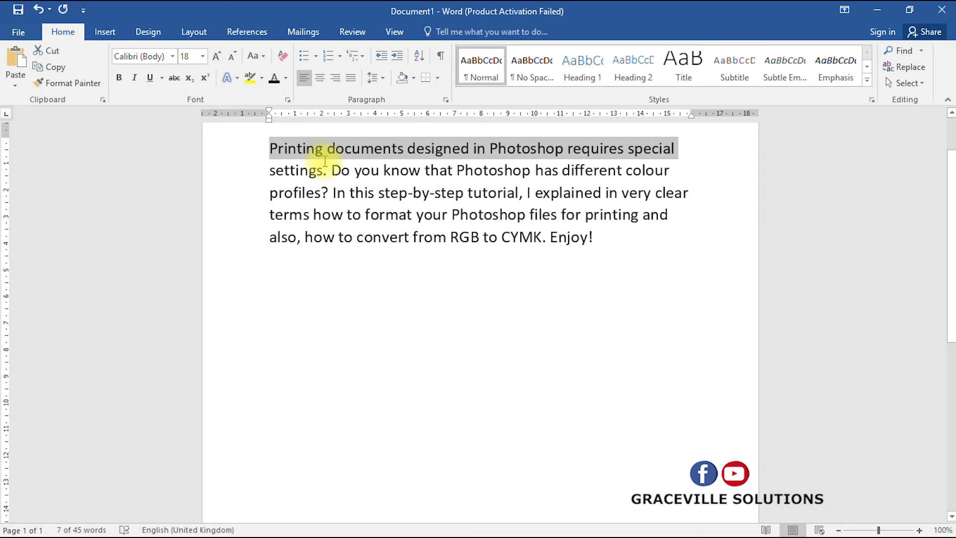
{"action": "left_click", "coordinate": [274, 150]}
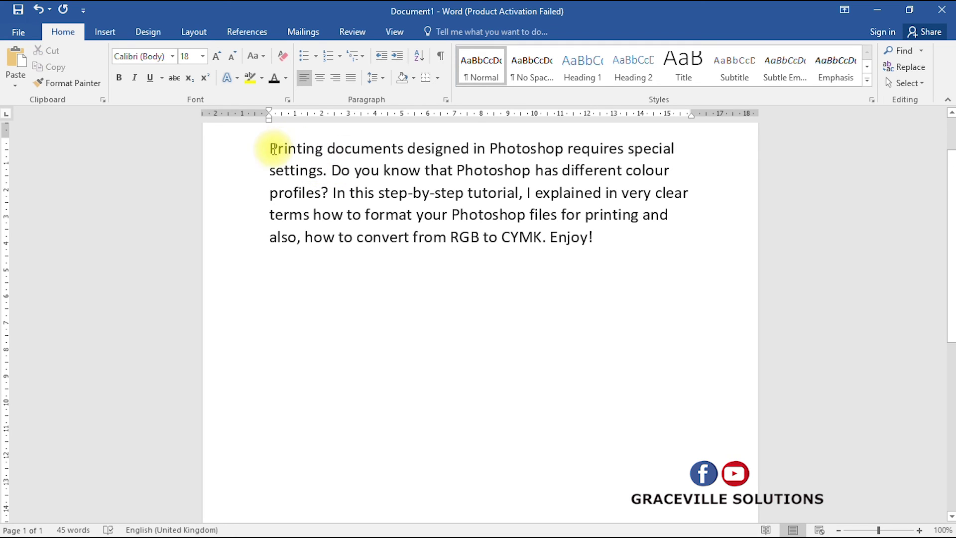
Step: Highlight the paragraph's first line, "Printing documents designed in Photoshop requires special", in dark blue and make its text white
{"action": "left_click_drag", "start_coordinate": [274, 149], "coordinate": [682, 147]}
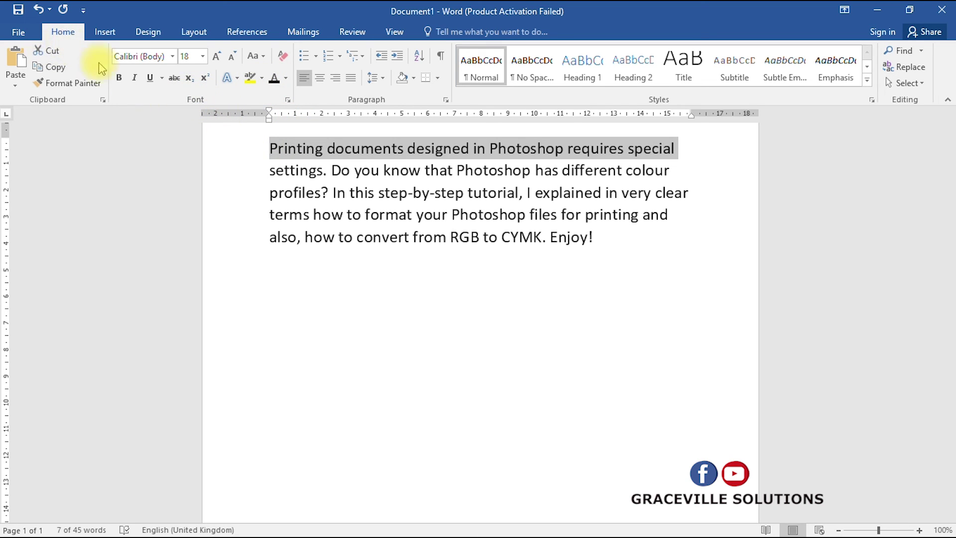
{"action": "left_click", "coordinate": [262, 79]}
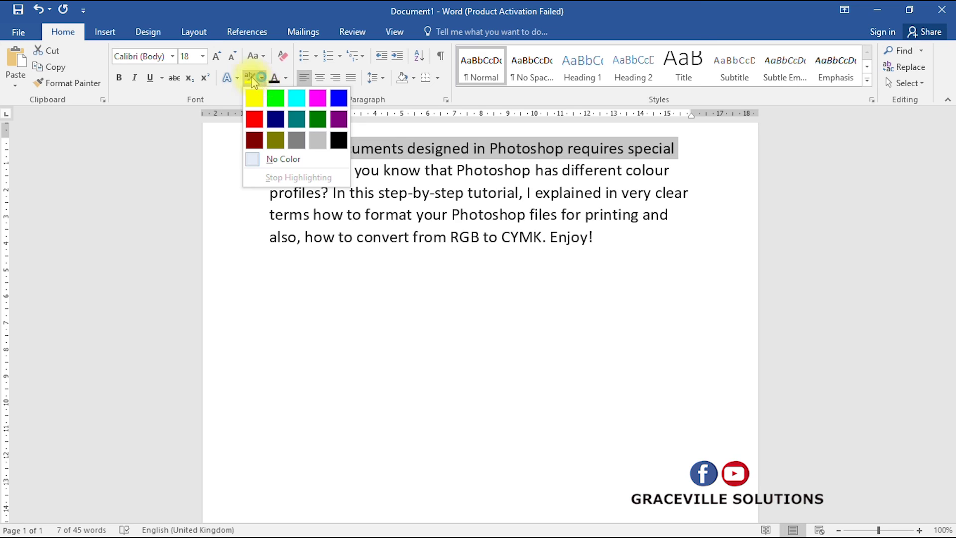
{"action": "left_click", "coordinate": [278, 122]}
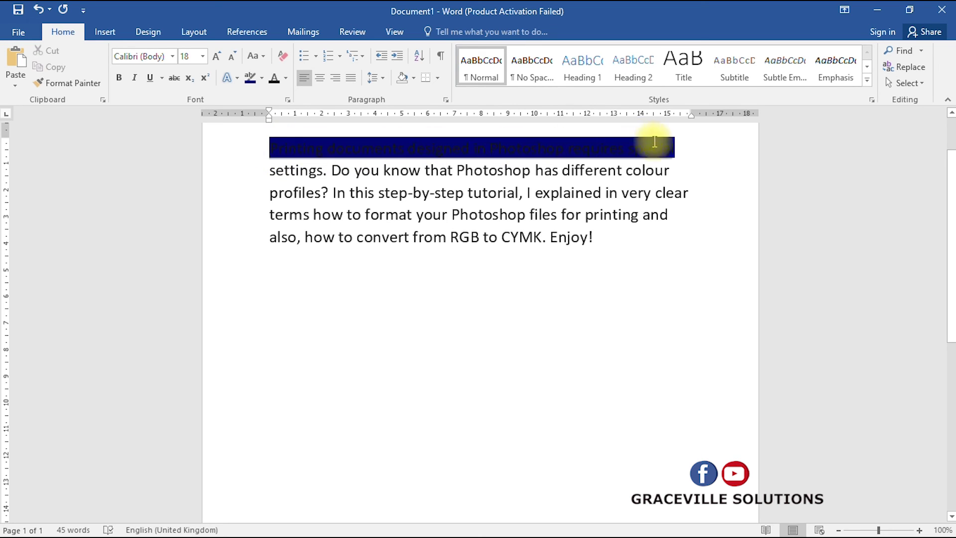
{"action": "left_click", "coordinate": [286, 78]}
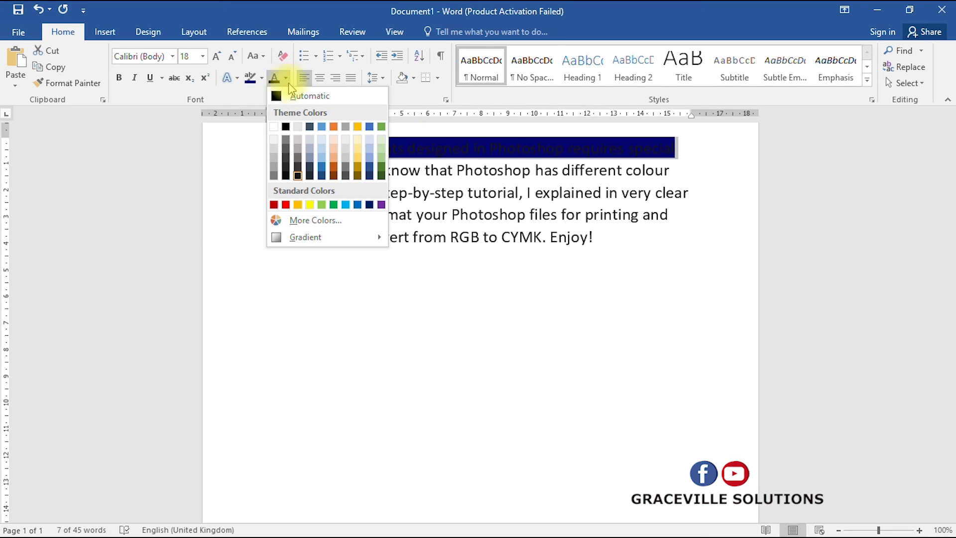
{"action": "left_click", "coordinate": [274, 127]}
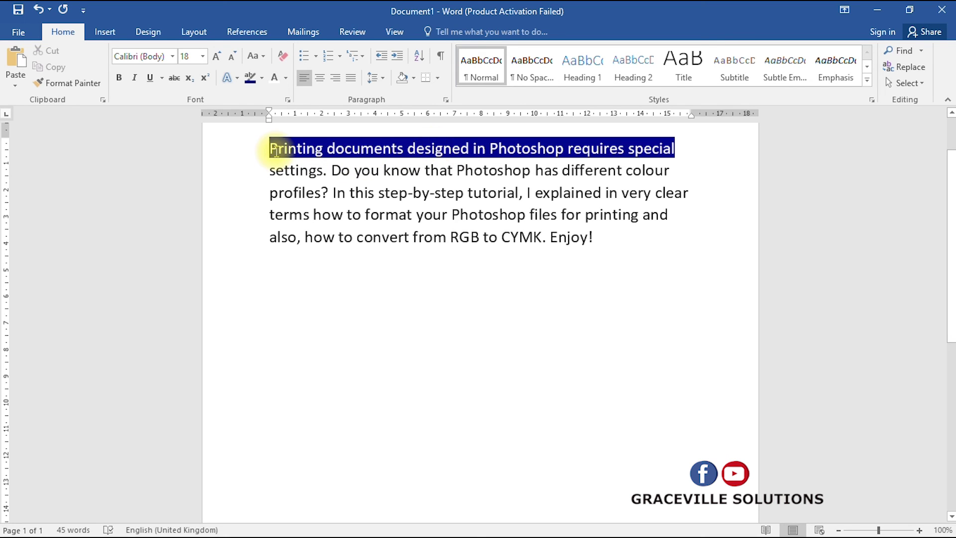
Step: Highlight the paragraph's second line, "settings. Do you know that Photoshop has different colour", in bright green
{"action": "left_click_drag", "start_coordinate": [269, 170], "coordinate": [678, 172]}
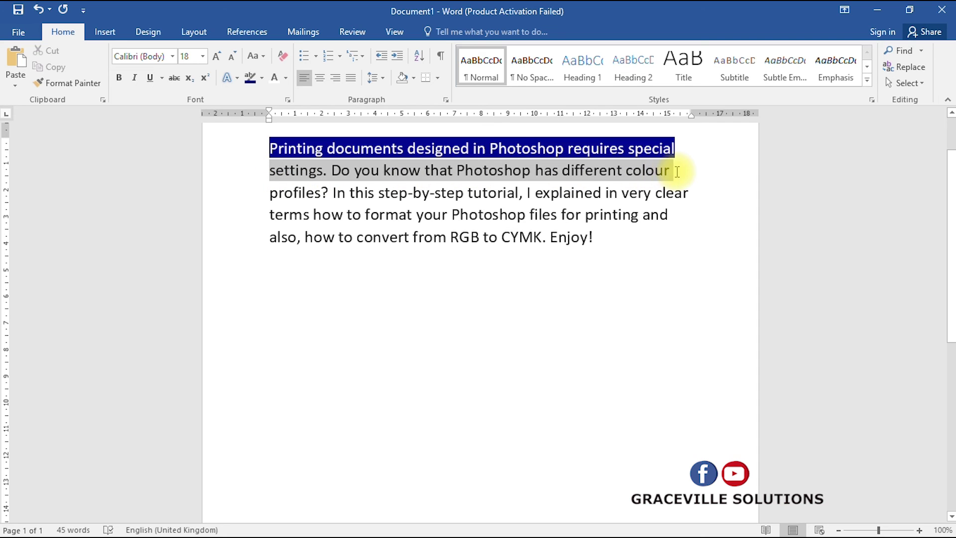
{"action": "left_click", "coordinate": [261, 78]}
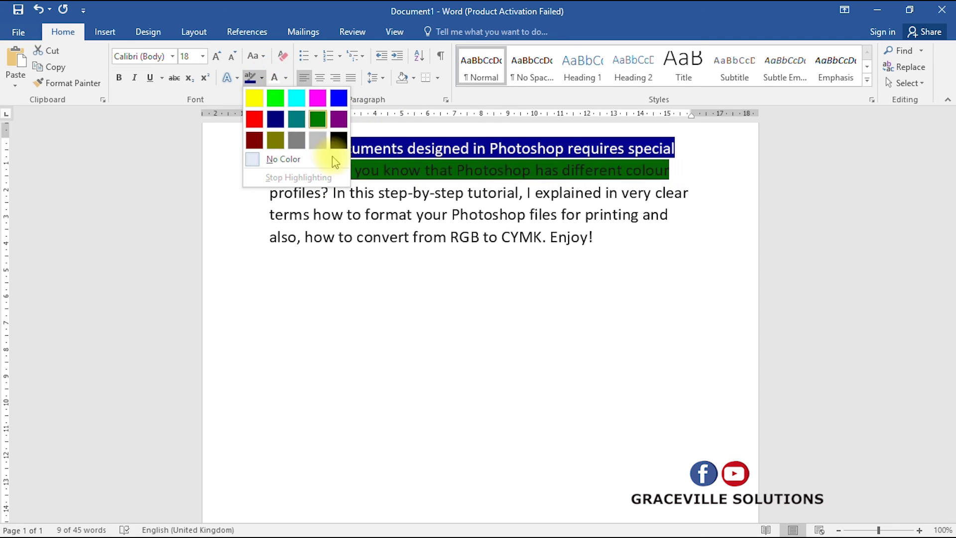
{"action": "left_click", "coordinate": [275, 99]}
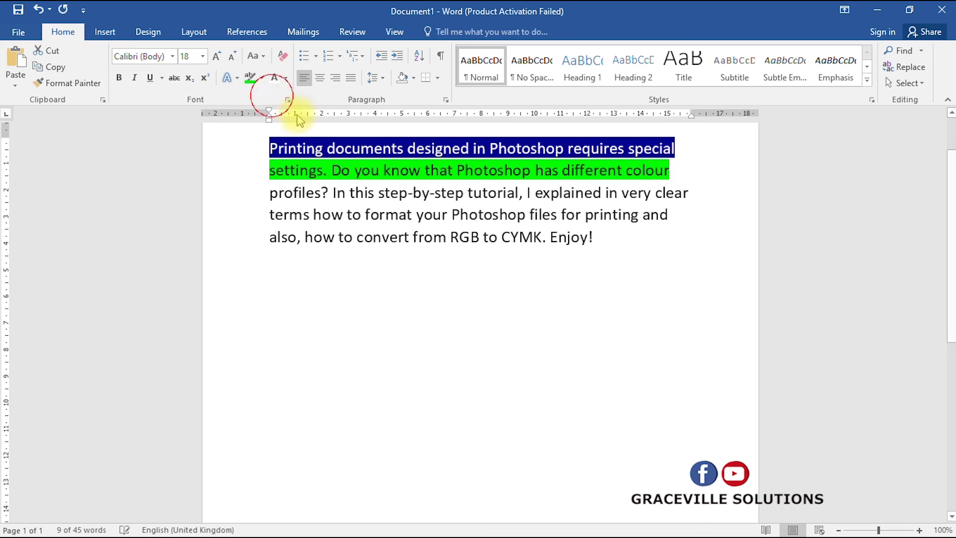
{"action": "left_click", "coordinate": [371, 169]}
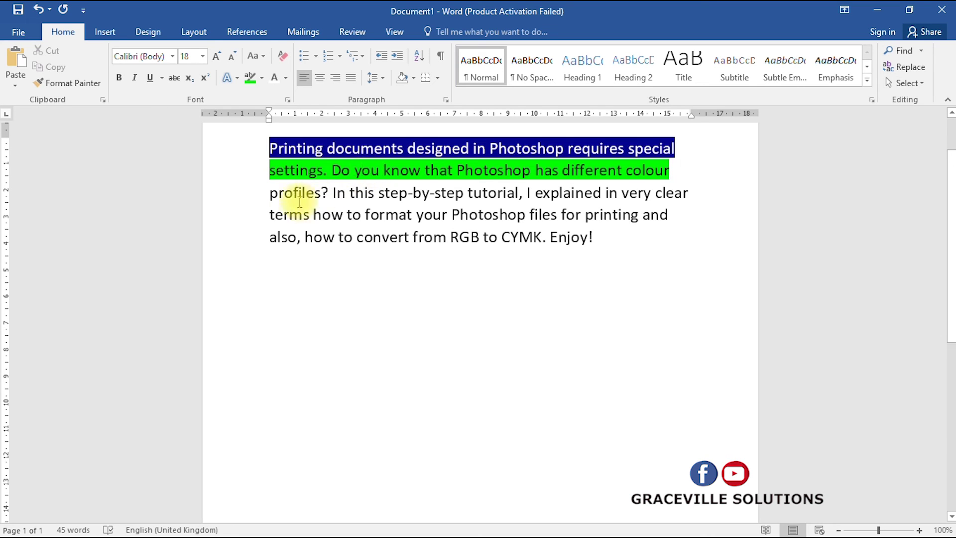
Step: Highlight the paragraph's third line, "profiles? In this step-by-step tutorial, I explained in very clear", in pink
{"action": "left_click_drag", "start_coordinate": [266, 192], "coordinate": [698, 198]}
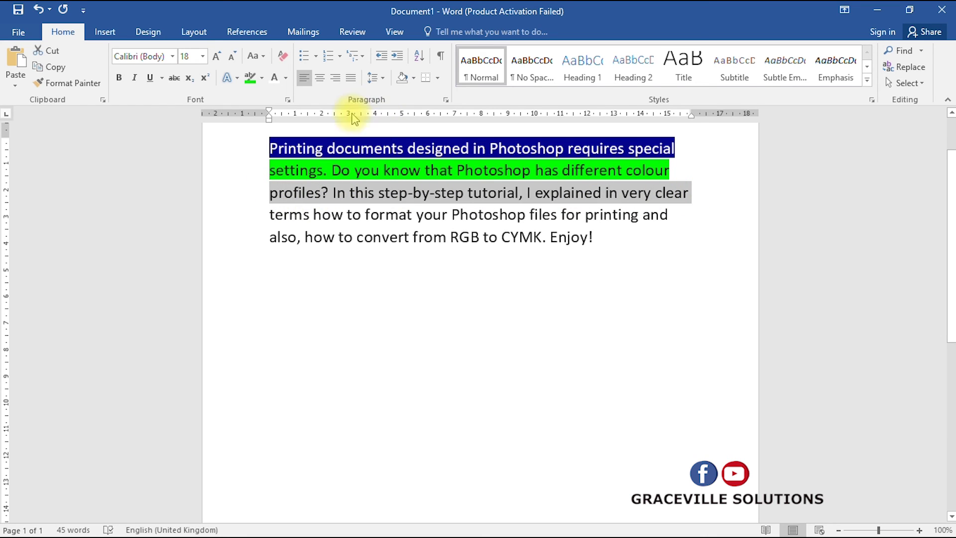
{"action": "left_click", "coordinate": [261, 77]}
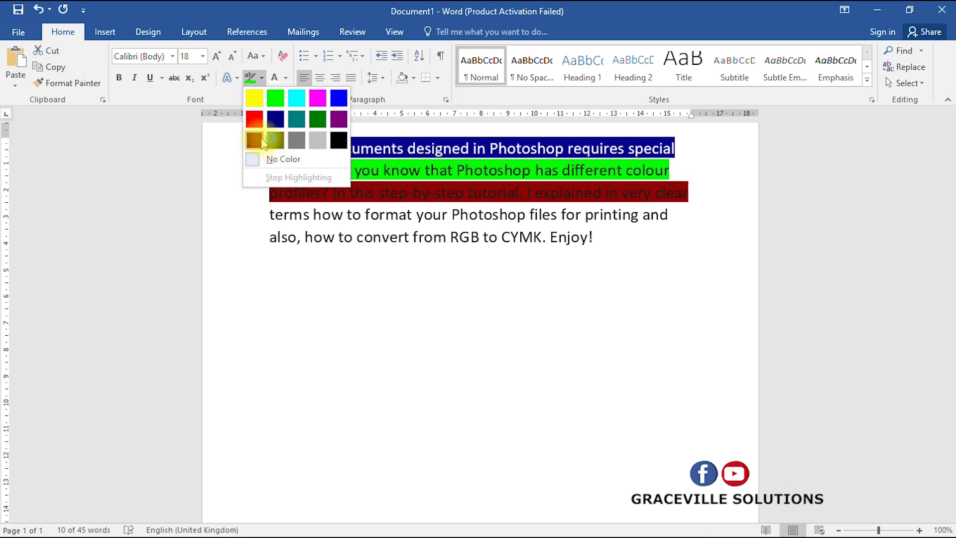
{"action": "left_click", "coordinate": [321, 98]}
{"action": "left_click", "coordinate": [331, 221]}
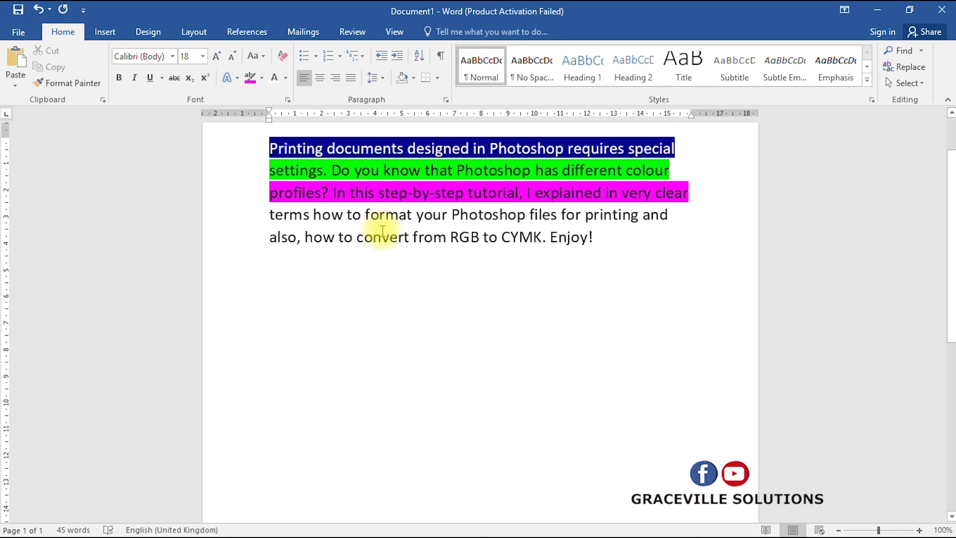
{"action": "scroll", "coordinate": [382, 232], "scroll_direction": "down", "scroll_amount": 3}
{"action": "scroll", "coordinate": [384, 233], "scroll_direction": "up", "scroll_amount": 5}
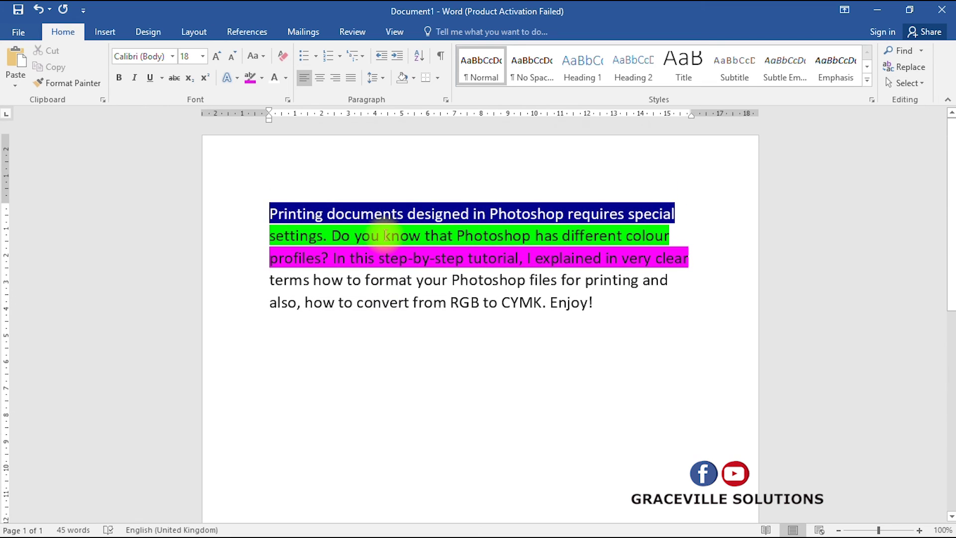